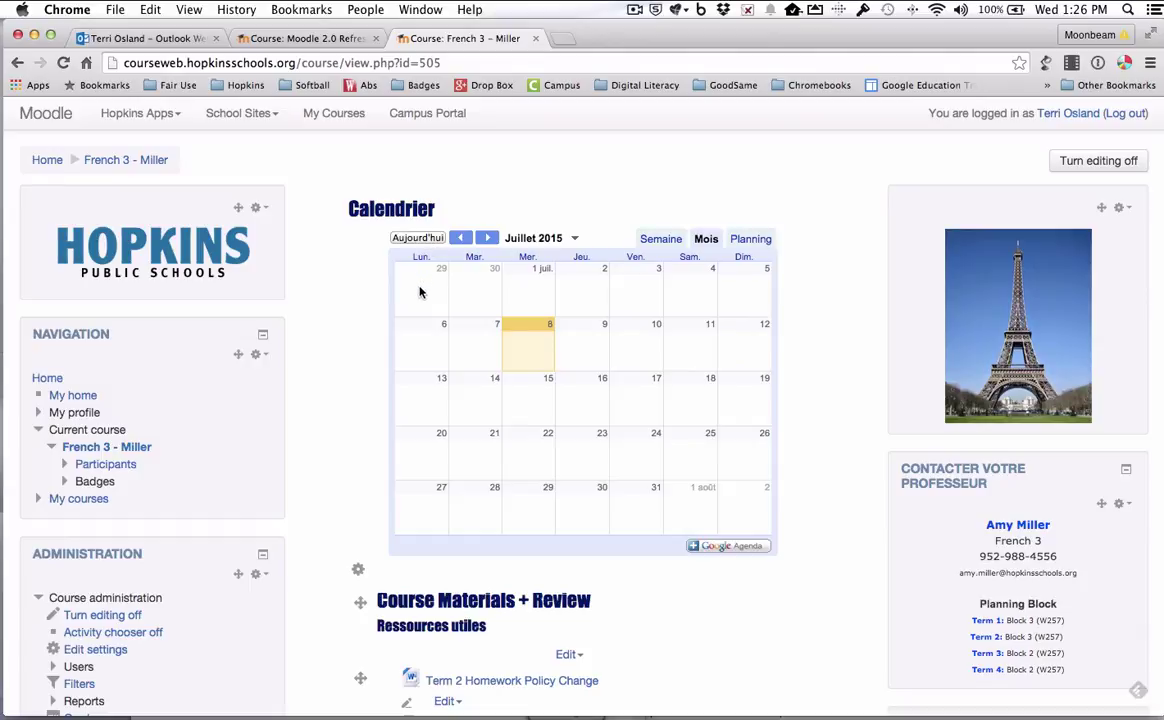
Open the edit settings of all four links under Unité 2's Musique heading, each in its own new browser tab.
{"action": "scroll", "coordinate": [421, 291], "scroll_direction": "down", "scroll_amount": 15}
{"action": "scroll", "coordinate": [421, 291], "scroll_direction": "down", "scroll_amount": 20}
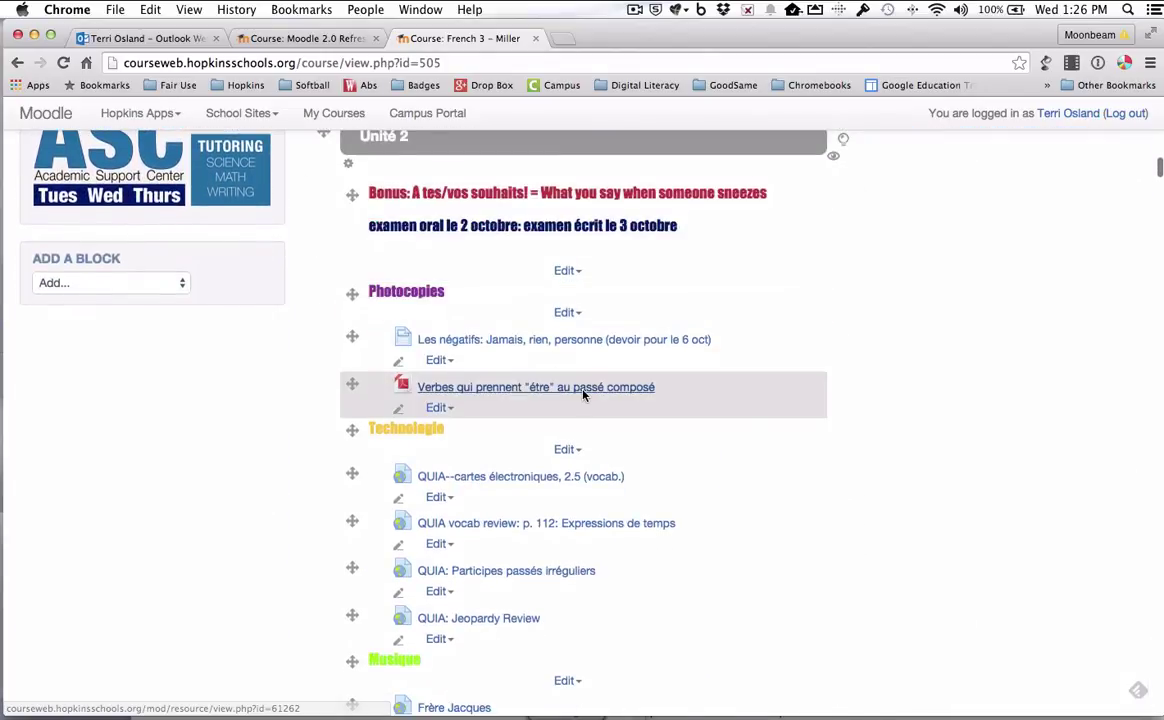
{"action": "scroll", "coordinate": [873, 434], "scroll_direction": "down", "scroll_amount": 5}
{"action": "scroll", "coordinate": [873, 434], "scroll_direction": "down", "scroll_amount": 3}
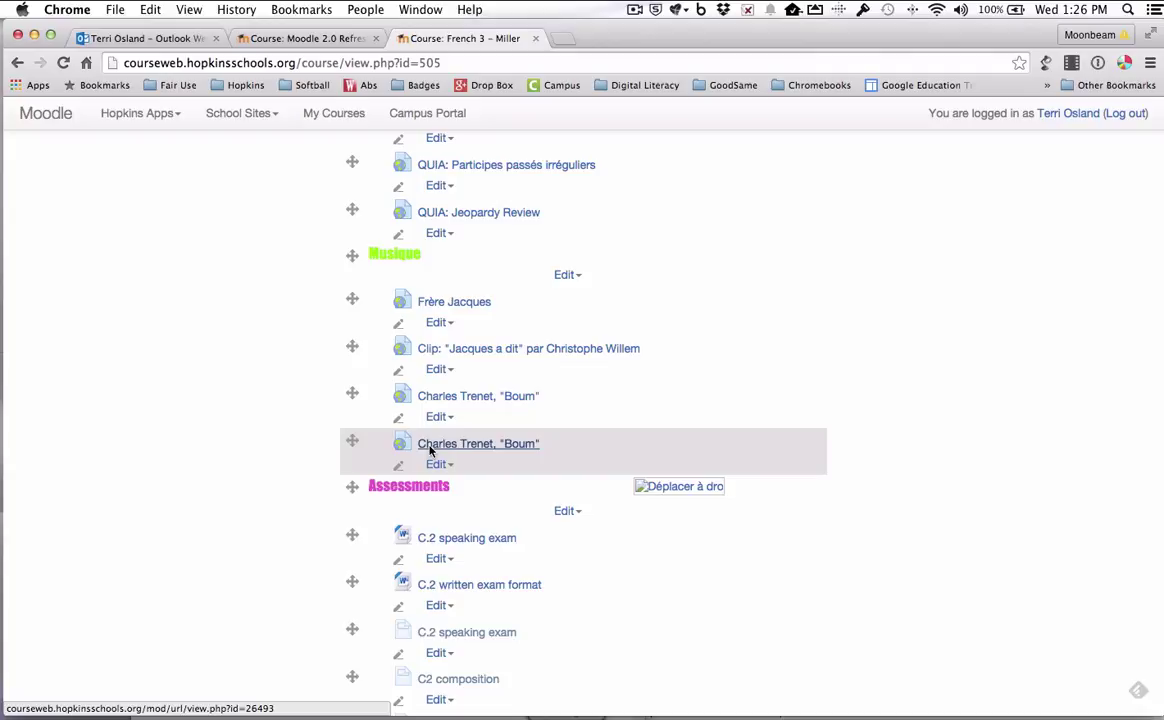
{"action": "left_click", "coordinate": [446, 324]}
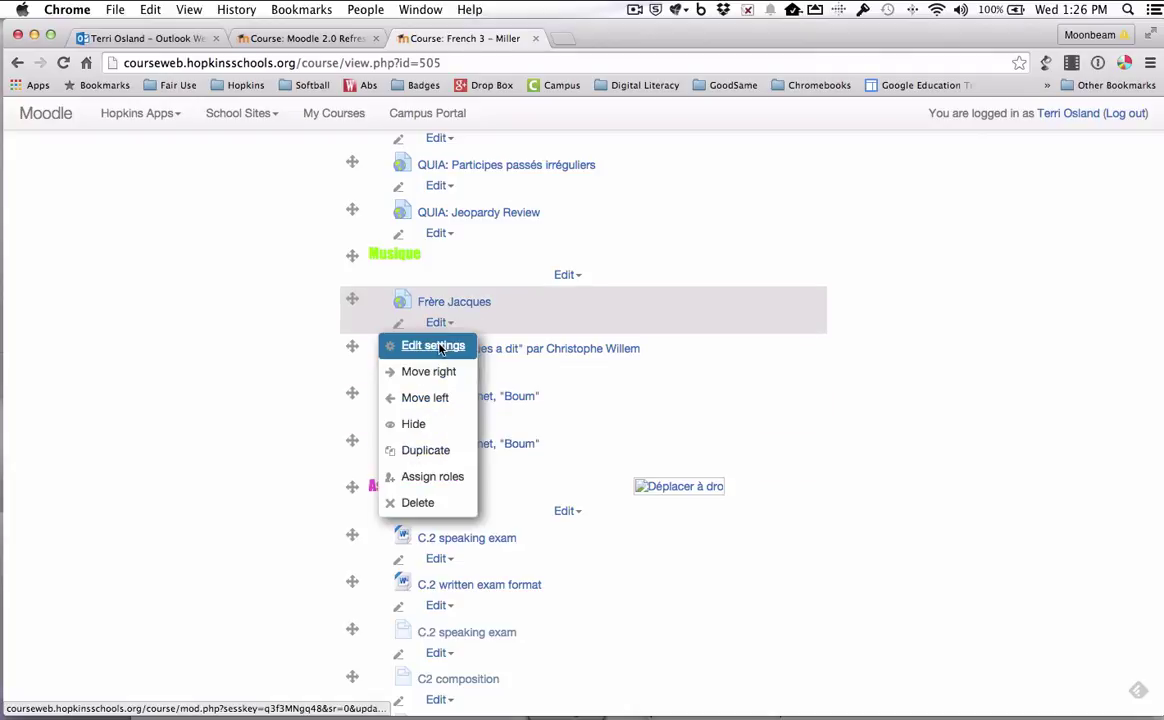
{"action": "left_click", "coordinate": [436, 346]}
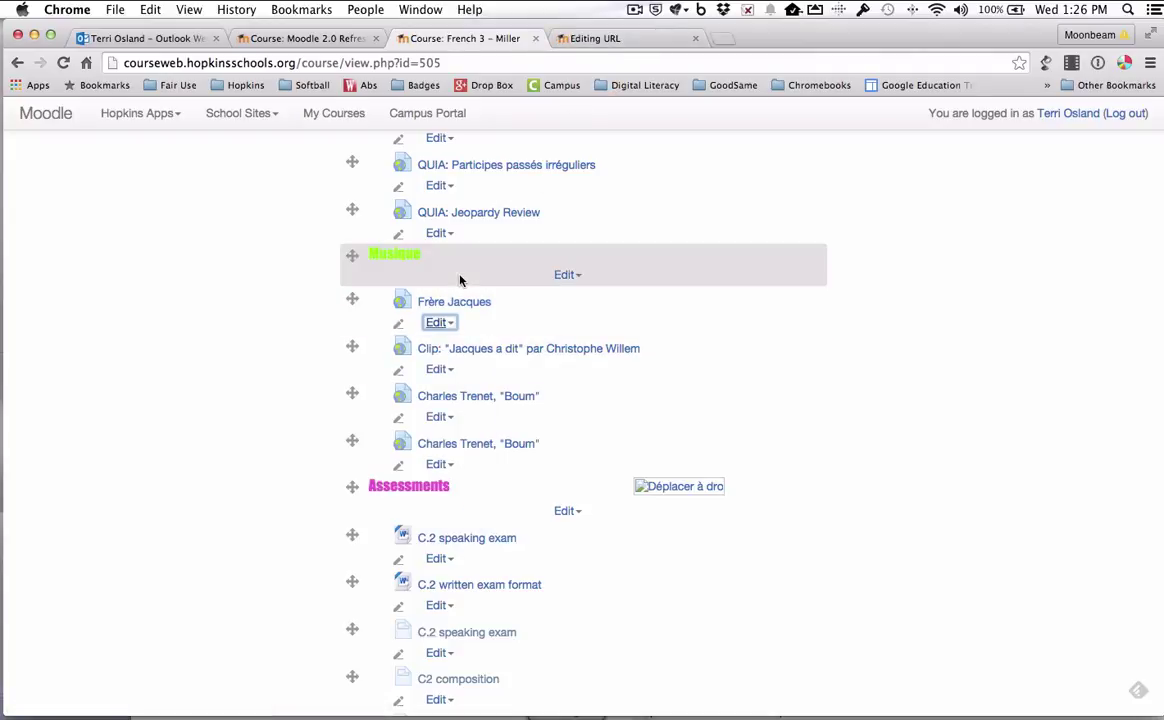
{"action": "left_click", "coordinate": [436, 370]}
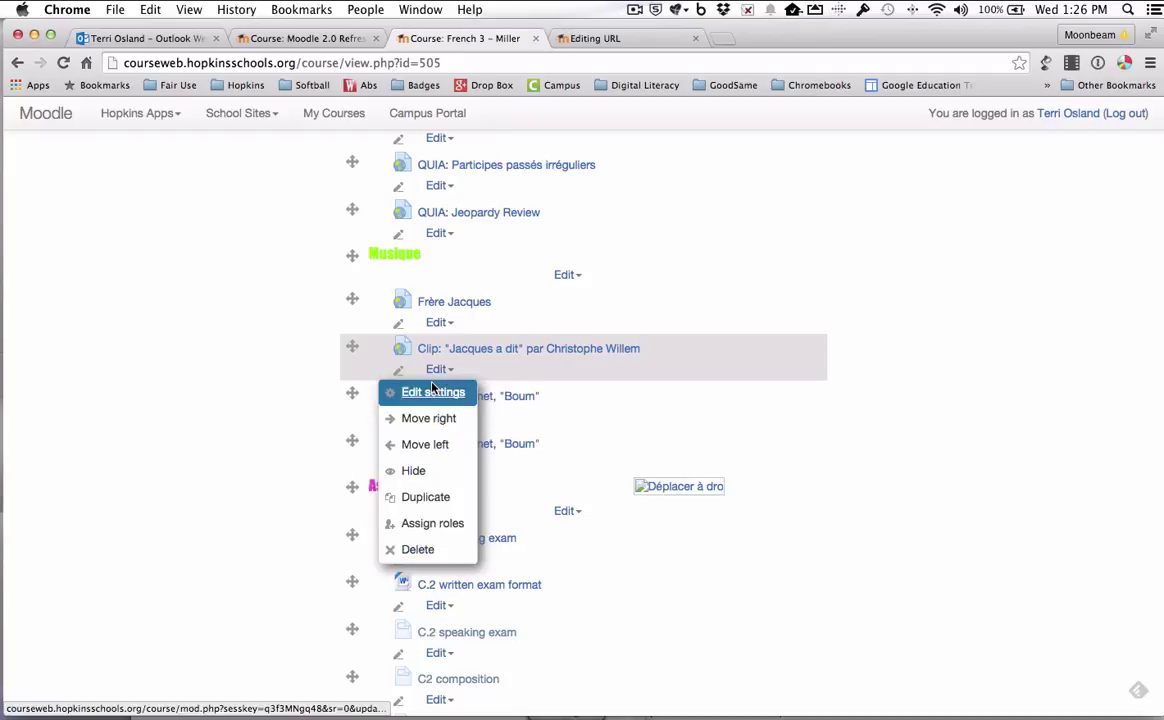
{"action": "left_click", "coordinate": [433, 391]}
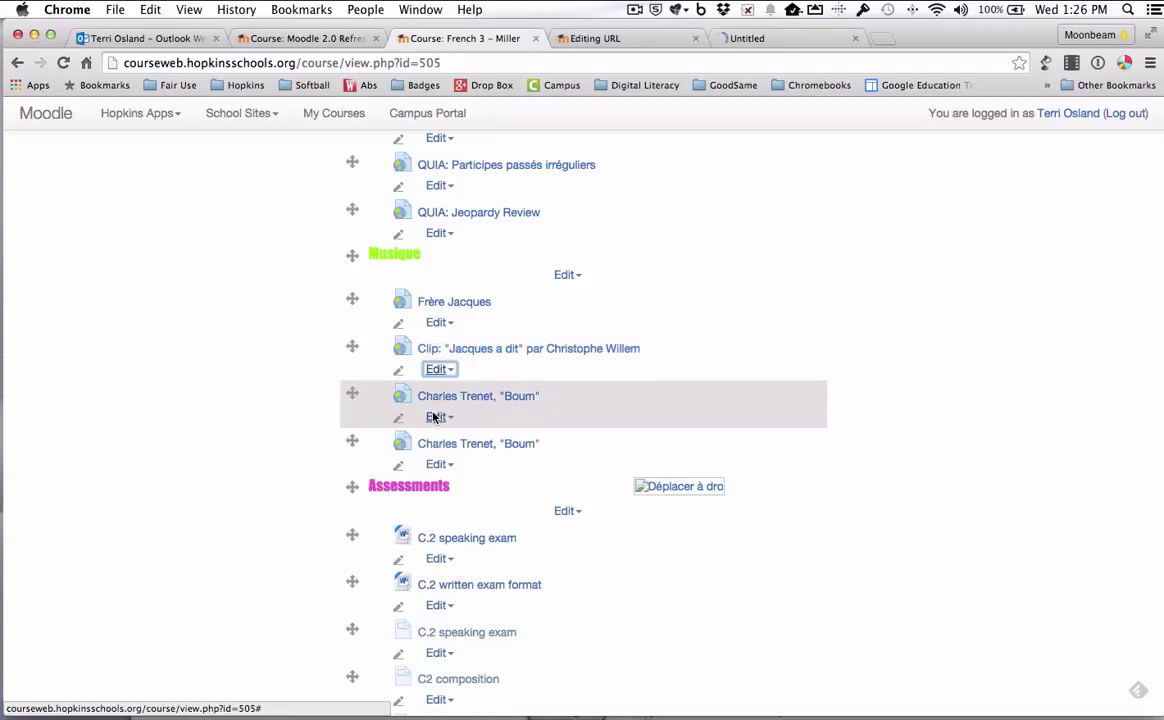
{"action": "left_click", "coordinate": [436, 416]}
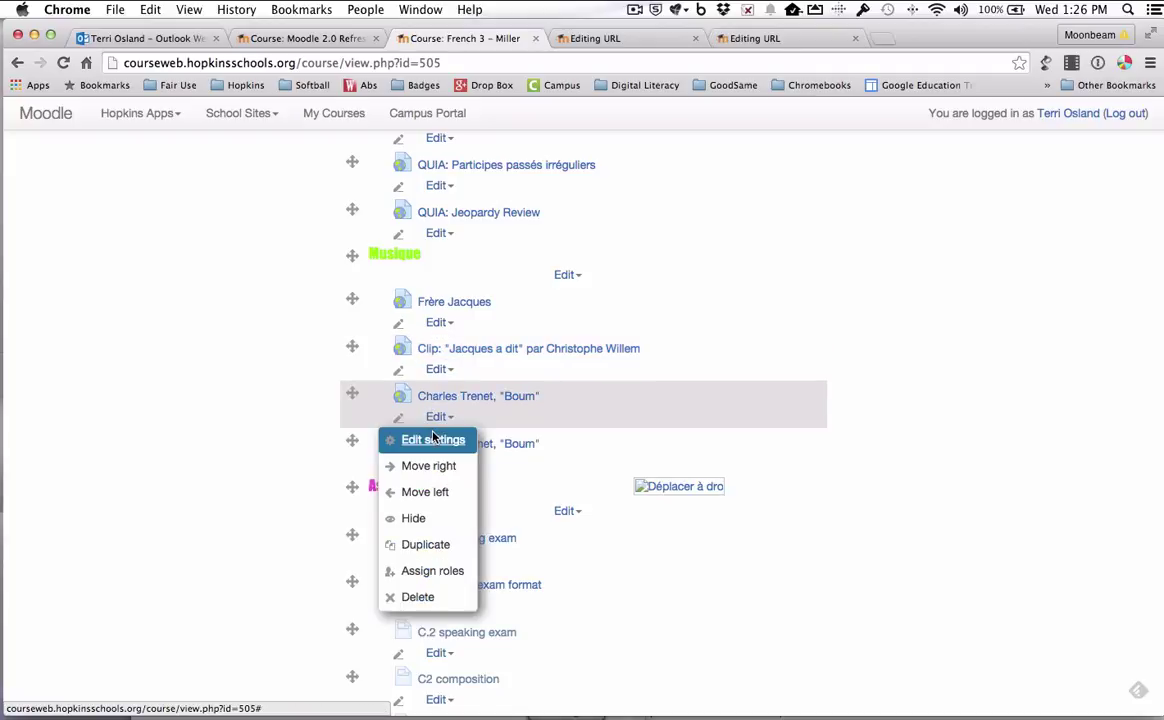
{"action": "left_click", "coordinate": [433, 439]}
{"action": "left_click", "coordinate": [442, 466]}
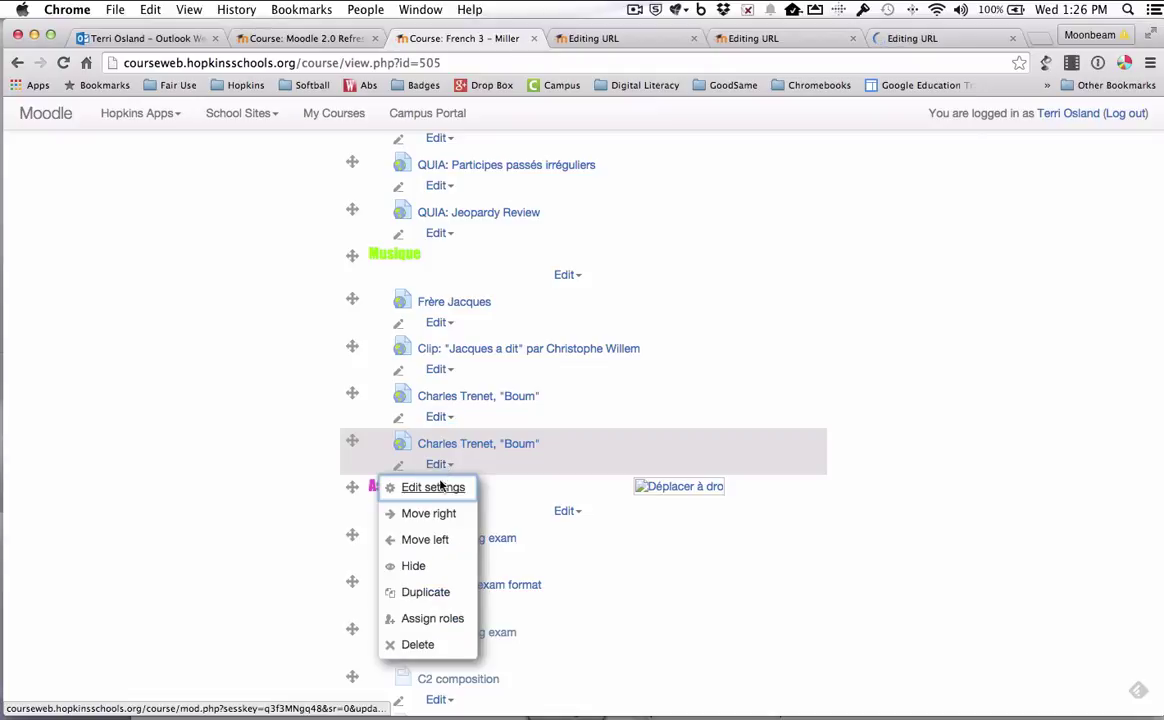
{"action": "left_click", "coordinate": [437, 487]}
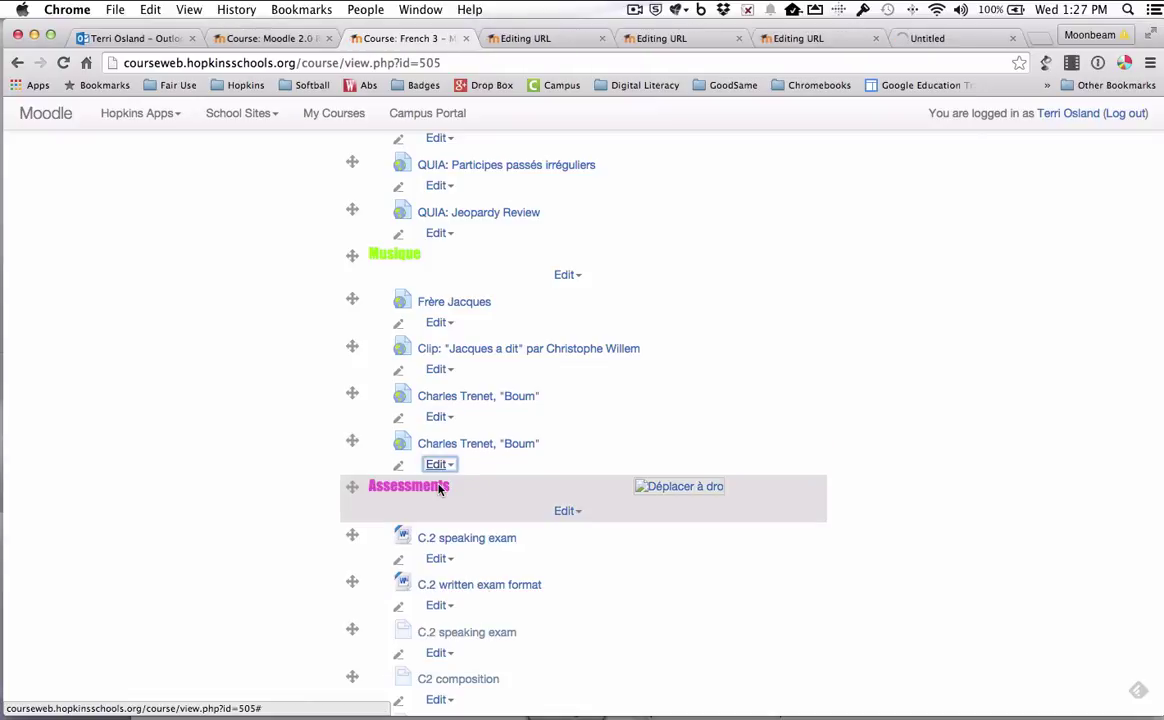
Add a new Page resource at the end of the Unité 2 section.
{"action": "scroll", "coordinate": [508, 366], "scroll_direction": "down", "scroll_amount": 5}
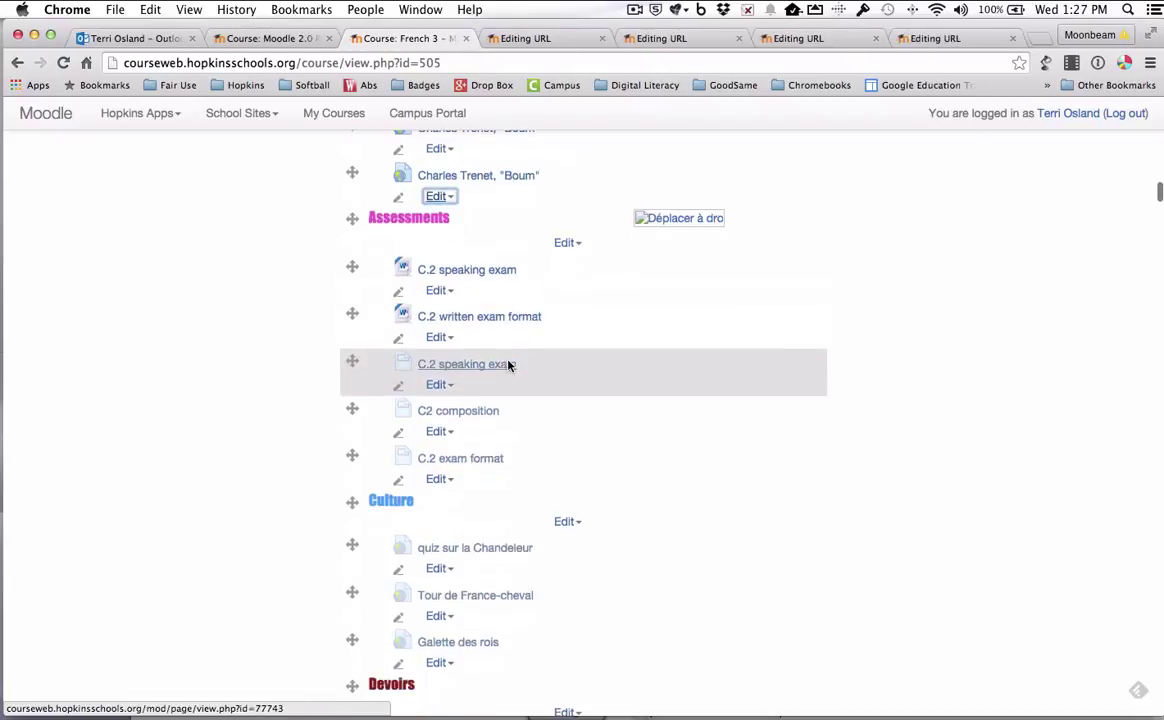
{"action": "scroll", "coordinate": [508, 366], "scroll_direction": "down", "scroll_amount": 15}
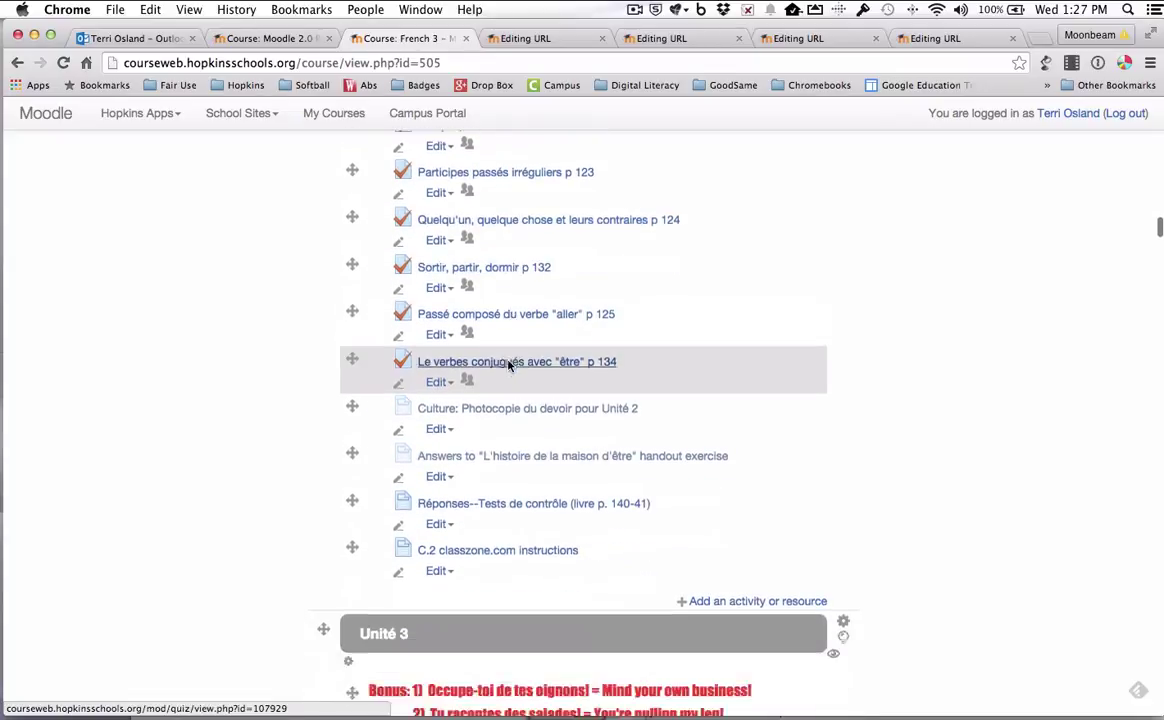
{"action": "scroll", "coordinate": [508, 366], "scroll_direction": "down", "scroll_amount": 1}
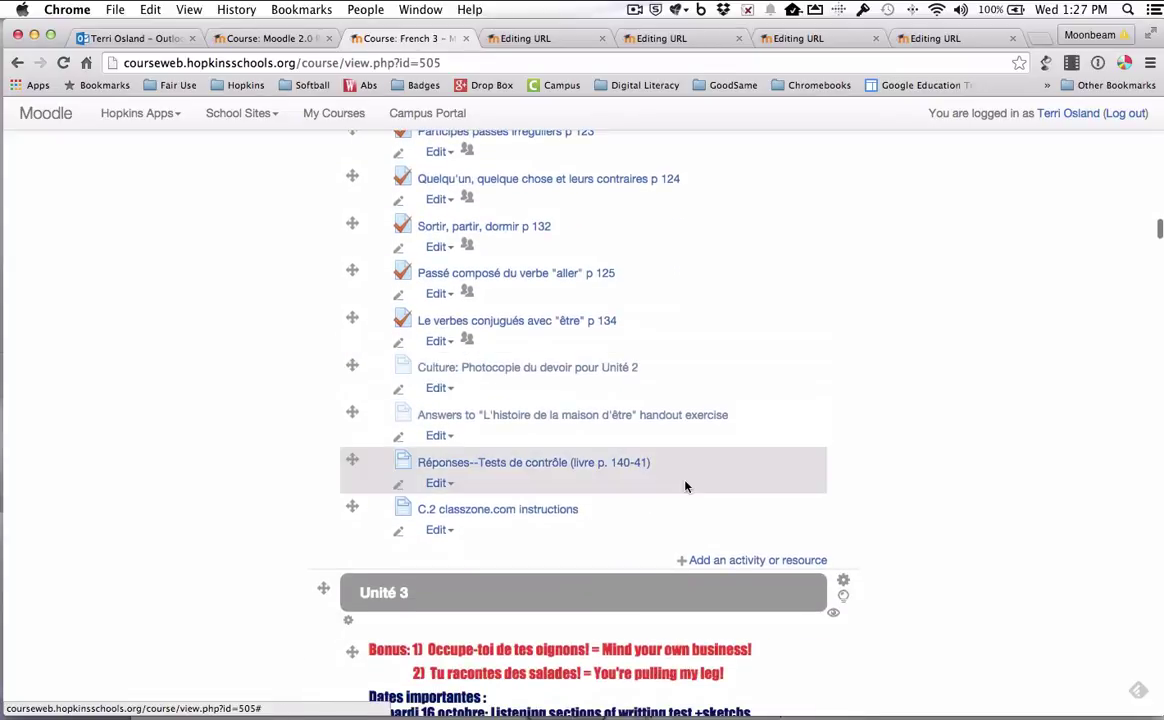
{"action": "left_click", "coordinate": [735, 563]}
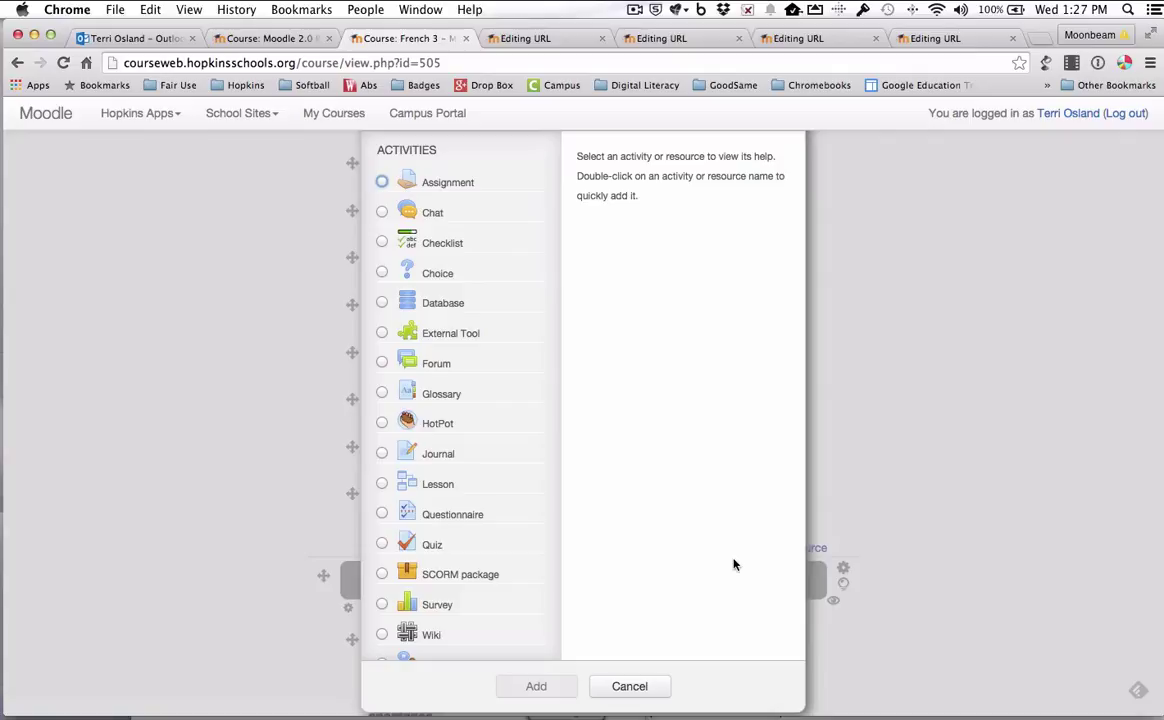
{"action": "scroll", "coordinate": [470, 509], "scroll_direction": "down", "scroll_amount": 5}
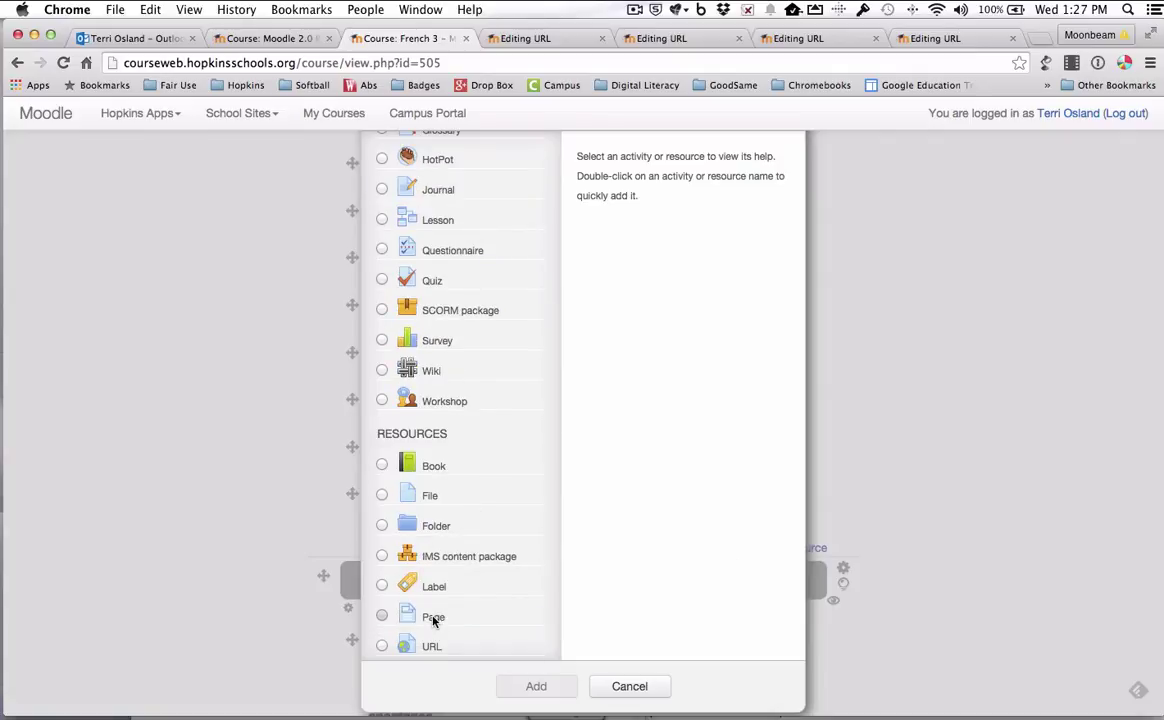
{"action": "left_click", "coordinate": [476, 626]}
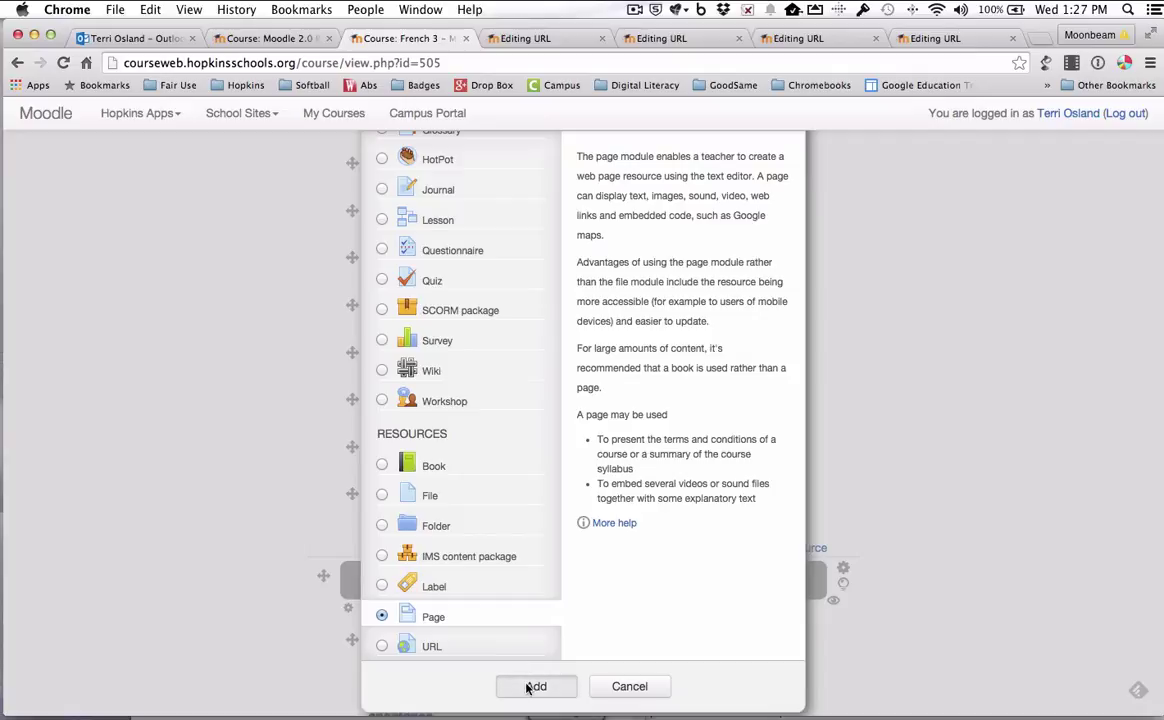
{"action": "left_click", "coordinate": [533, 686]}
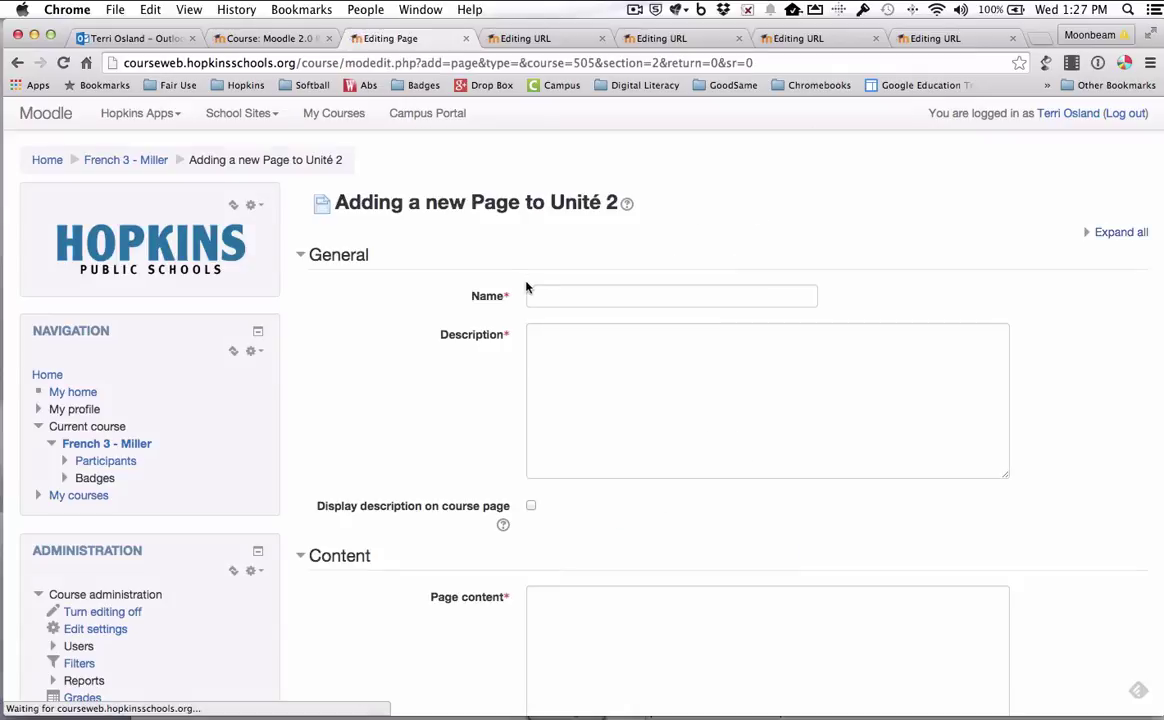
Name the new page "Unite 2 Music".
{"action": "left_click", "coordinate": [543, 297]}
{"action": "type", "text": "U"}
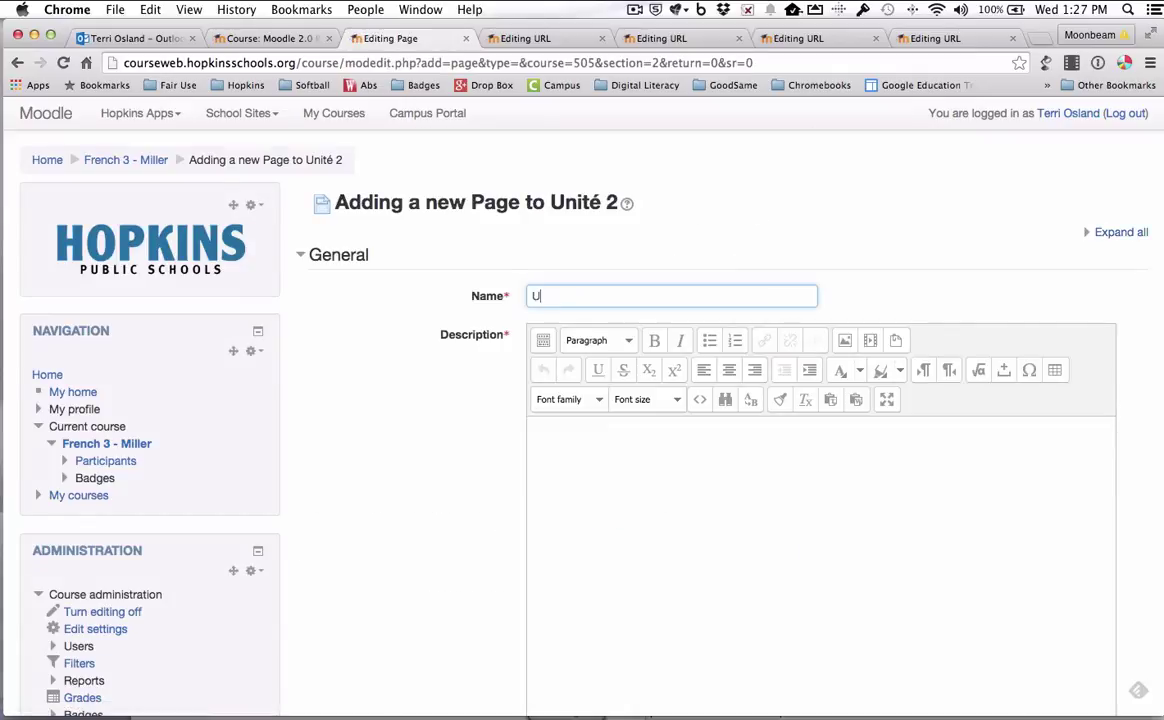
{"action": "type", "text": "nite 2 Music"}
Copy the page name "Unite 2 Music" into the page's description.
{"action": "scroll", "coordinate": [545, 372], "scroll_direction": "down", "scroll_amount": 1}
{"action": "left_click", "coordinate": [545, 374]}
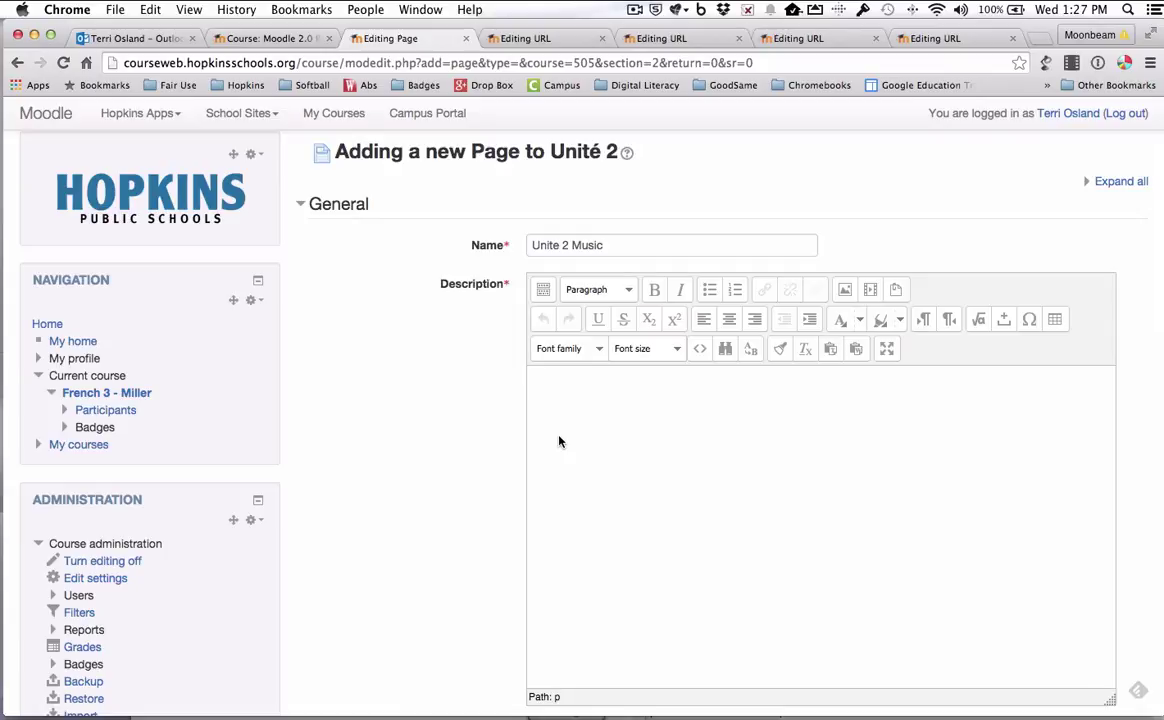
{"action": "left_click_drag", "start_coordinate": [606, 251], "coordinate": [522, 247]}
{"action": "key", "text": "super+c"}
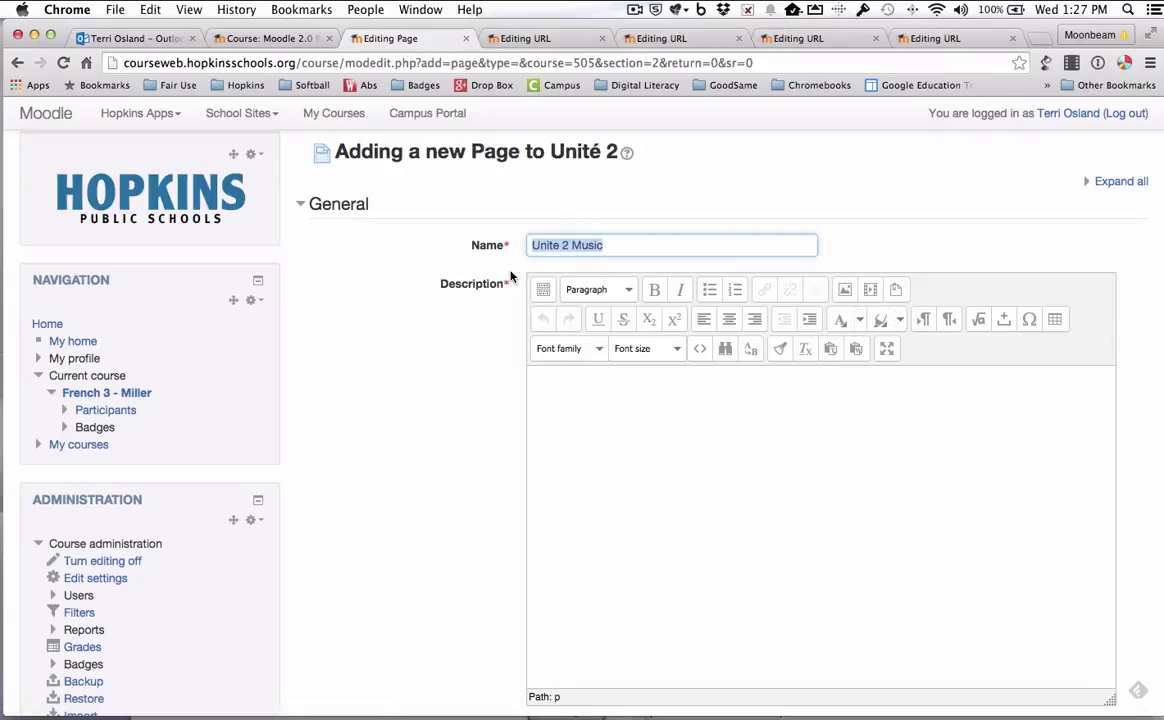
{"action": "left_click", "coordinate": [574, 411]}
{"action": "key", "text": "super+v"}
{"action": "scroll", "coordinate": [574, 411], "scroll_direction": "down", "scroll_amount": 1}
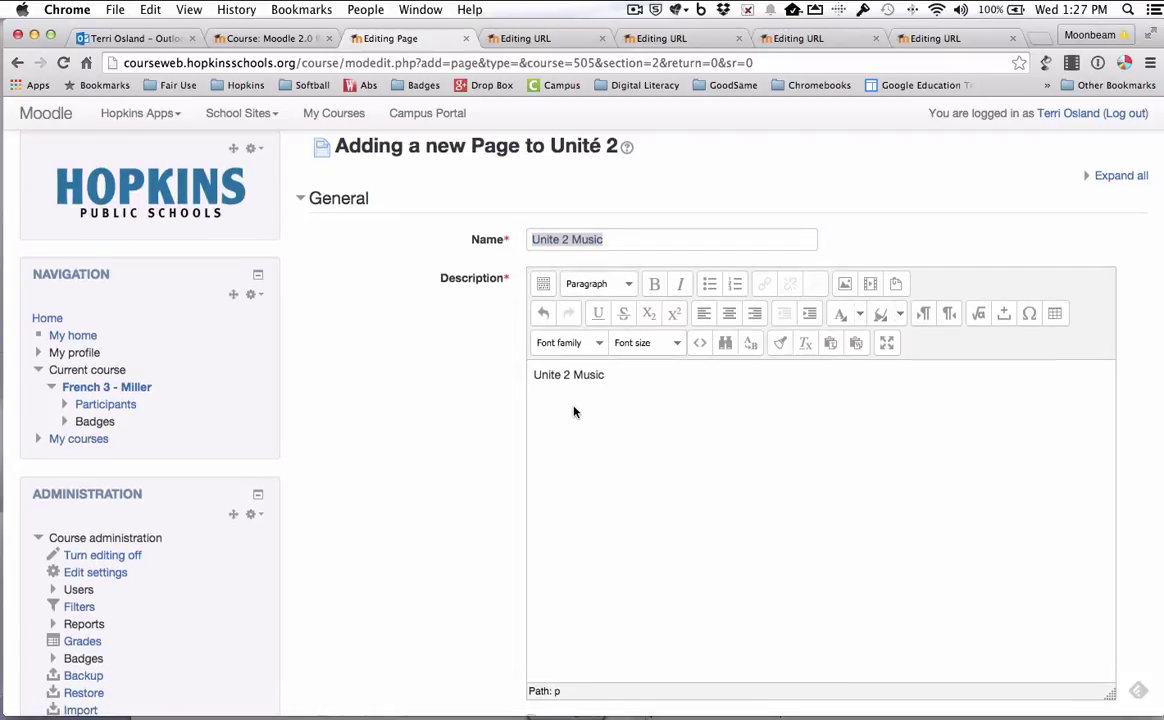
Enter "Listen to unite 2 music at the links below:" as the page content and start a bulleted list beneath it.
{"action": "scroll", "coordinate": [574, 411], "scroll_direction": "down", "scroll_amount": 5}
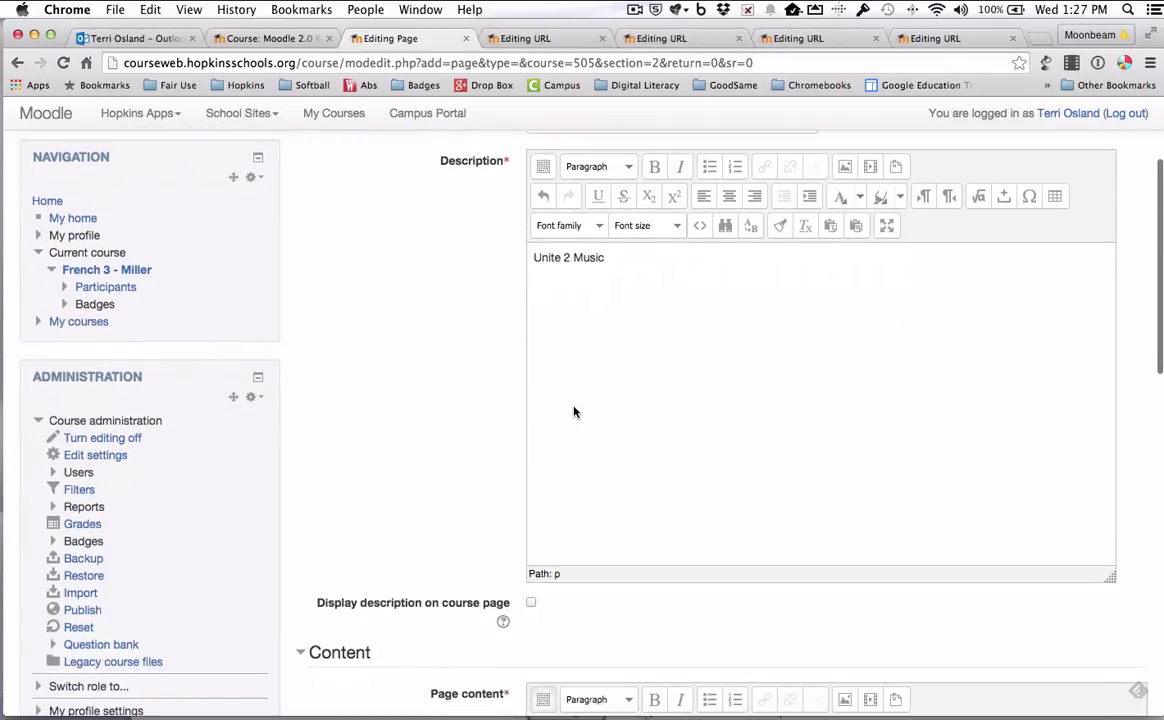
{"action": "scroll", "coordinate": [574, 411], "scroll_direction": "down", "scroll_amount": 5}
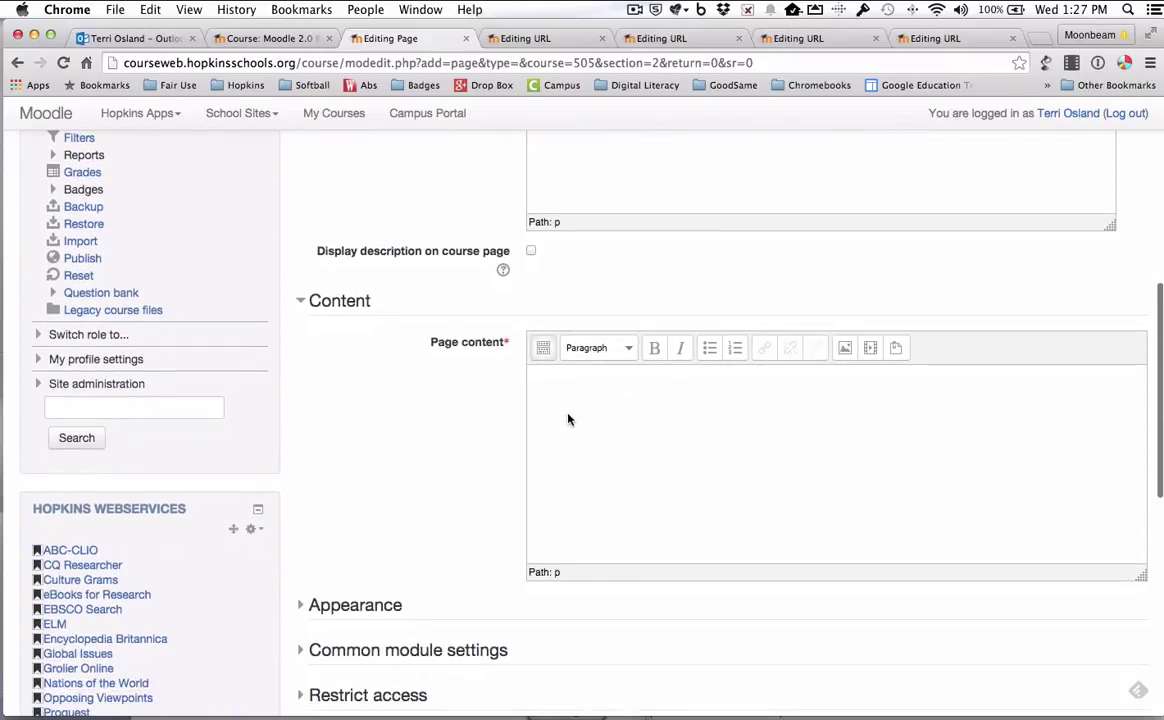
{"action": "left_click", "coordinate": [568, 419]}
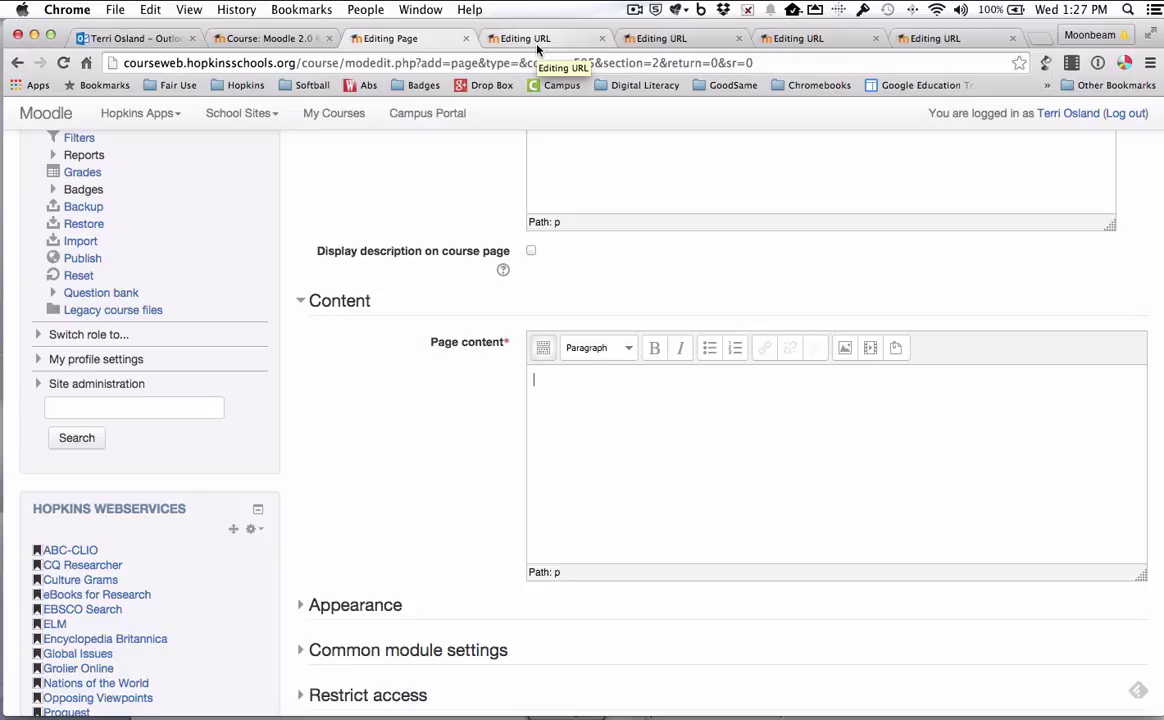
{"action": "type", "text": "Listen to "}
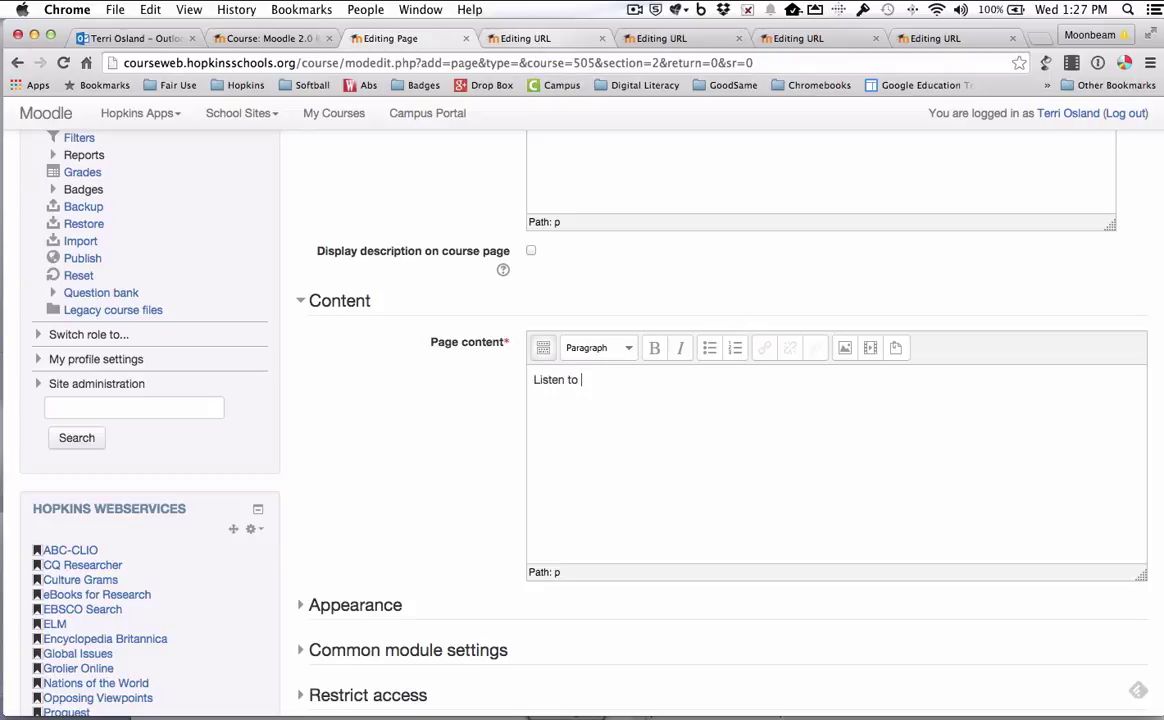
{"action": "type", "text": "unite 2"}
{"action": "key", "text": "BackSpace"}
{"action": "key", "text": "BackSpace"}
{"action": "type", "text": "e 2 music at the l"}
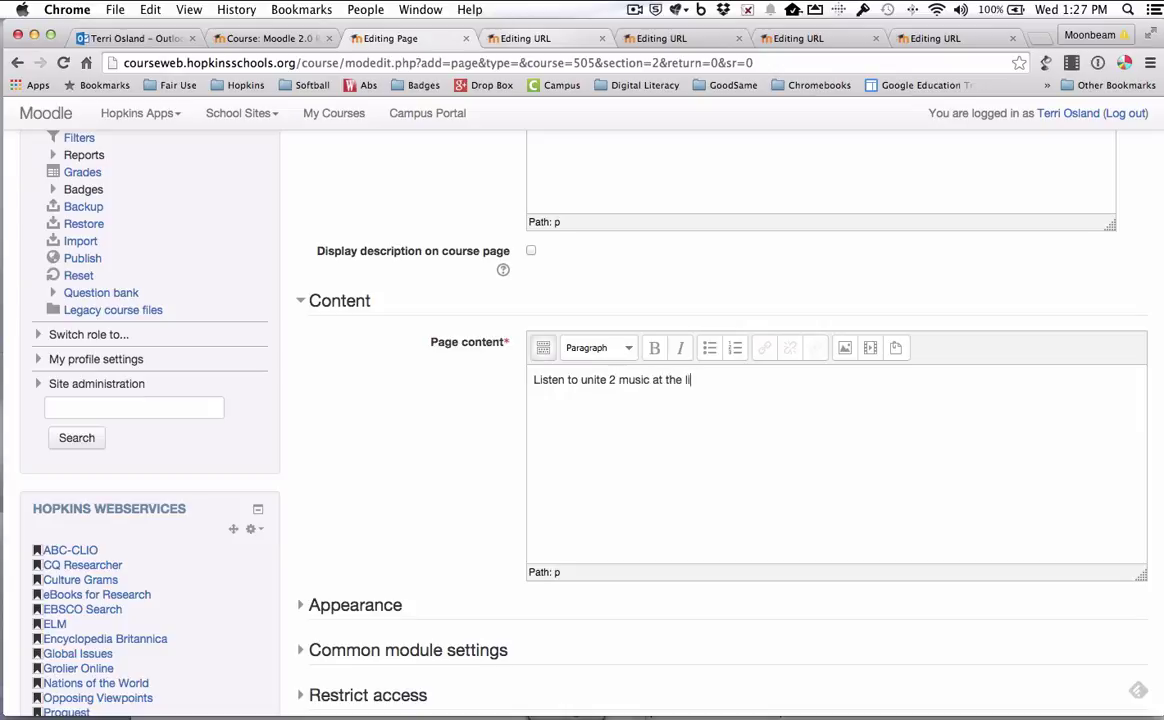
{"action": "type", "text": "inks below:"}
{"action": "key", "text": "Return"}
{"action": "left_click", "coordinate": [710, 349]}
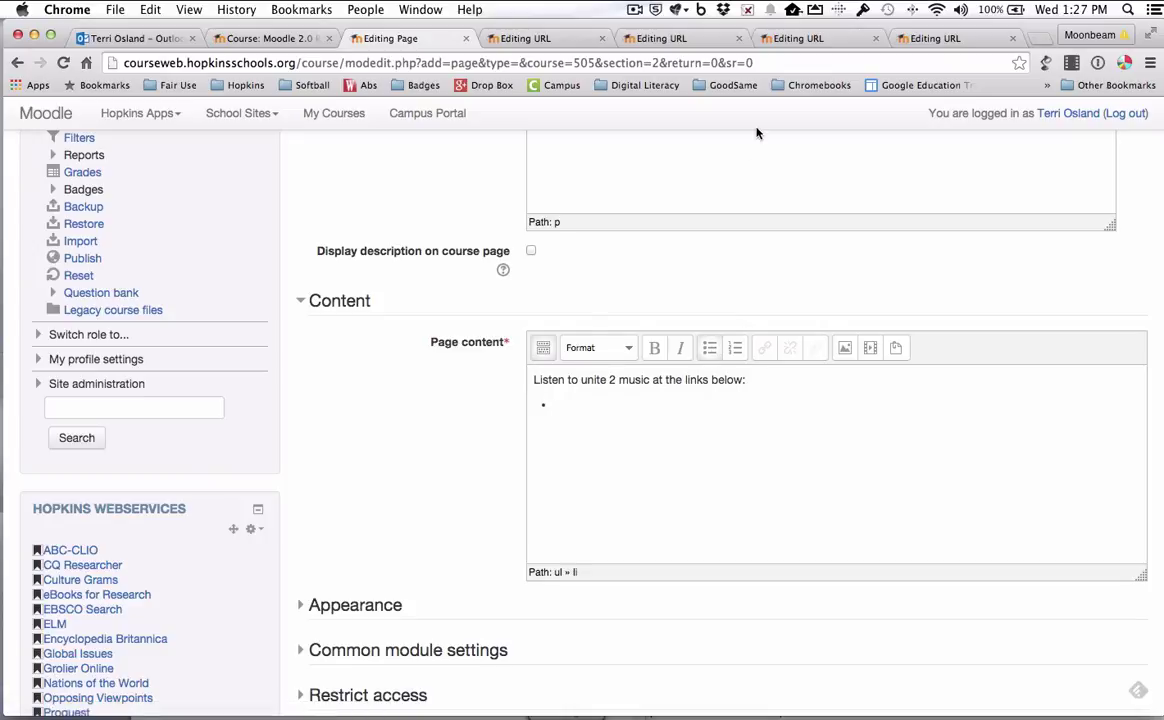
Copy the name "Frère Jacques" from its URL settings into the first bullet of the page content.
{"action": "left_click", "coordinate": [545, 39]}
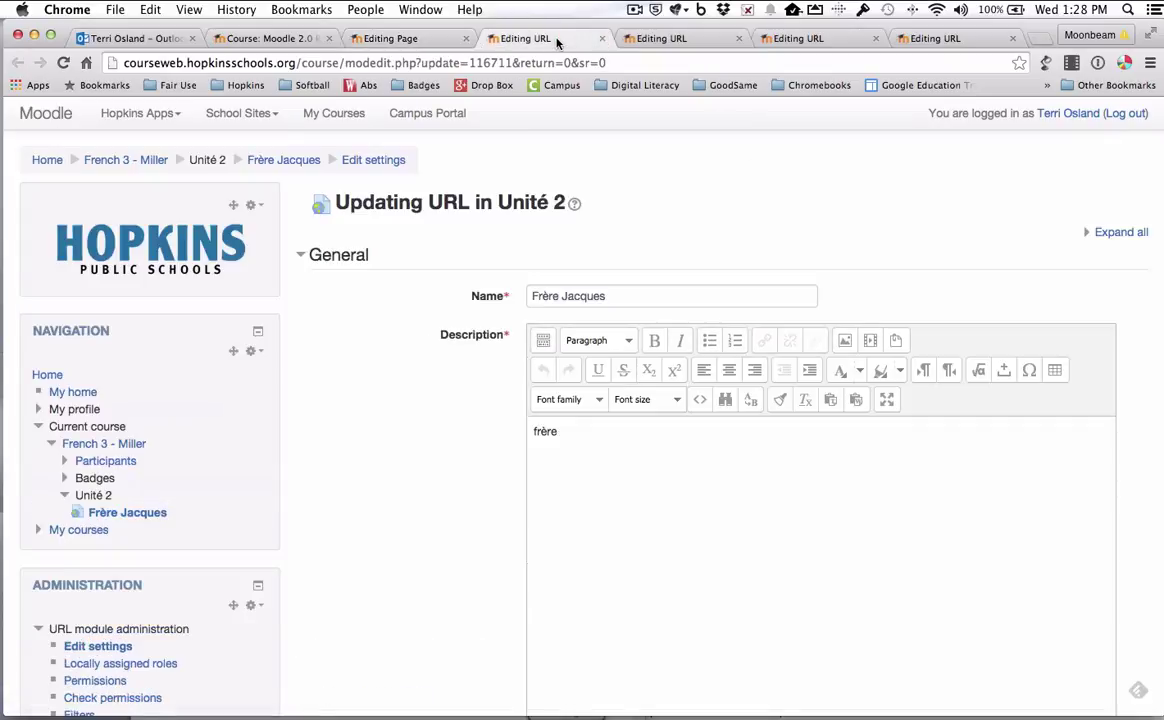
{"action": "left_click_drag", "start_coordinate": [619, 300], "coordinate": [576, 247]}
{"action": "key", "text": "ctrl+c"}
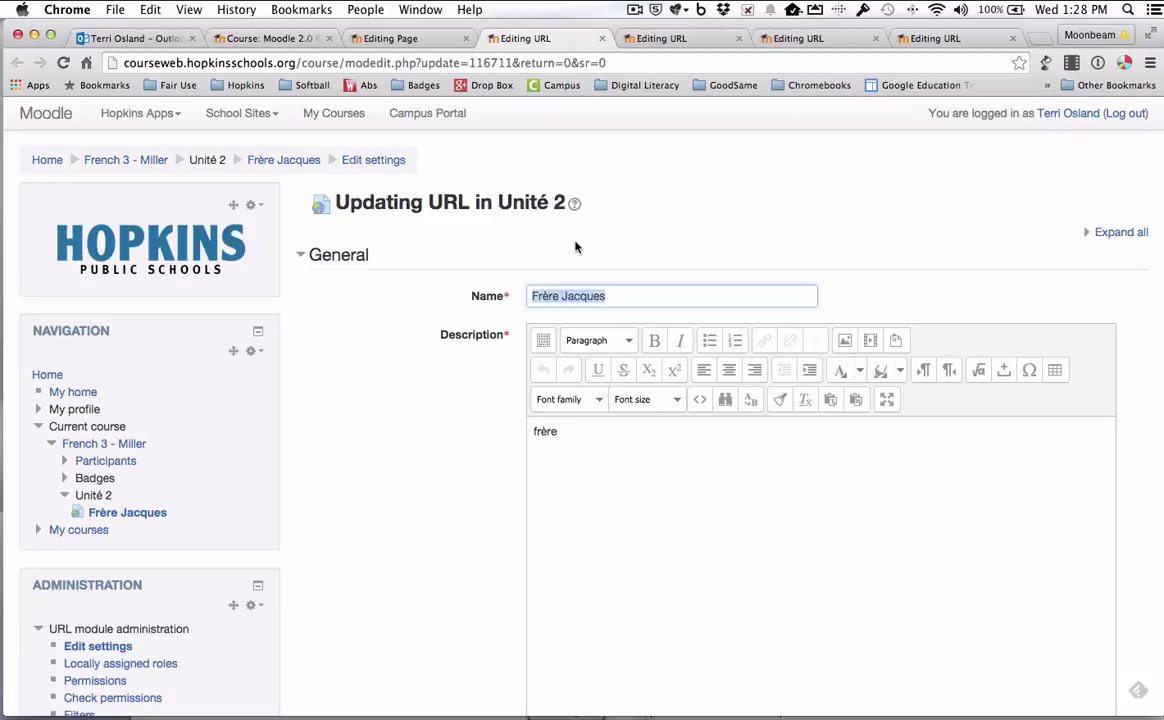
{"action": "left_click", "coordinate": [405, 39]}
{"action": "key", "text": "ctrl+v"}
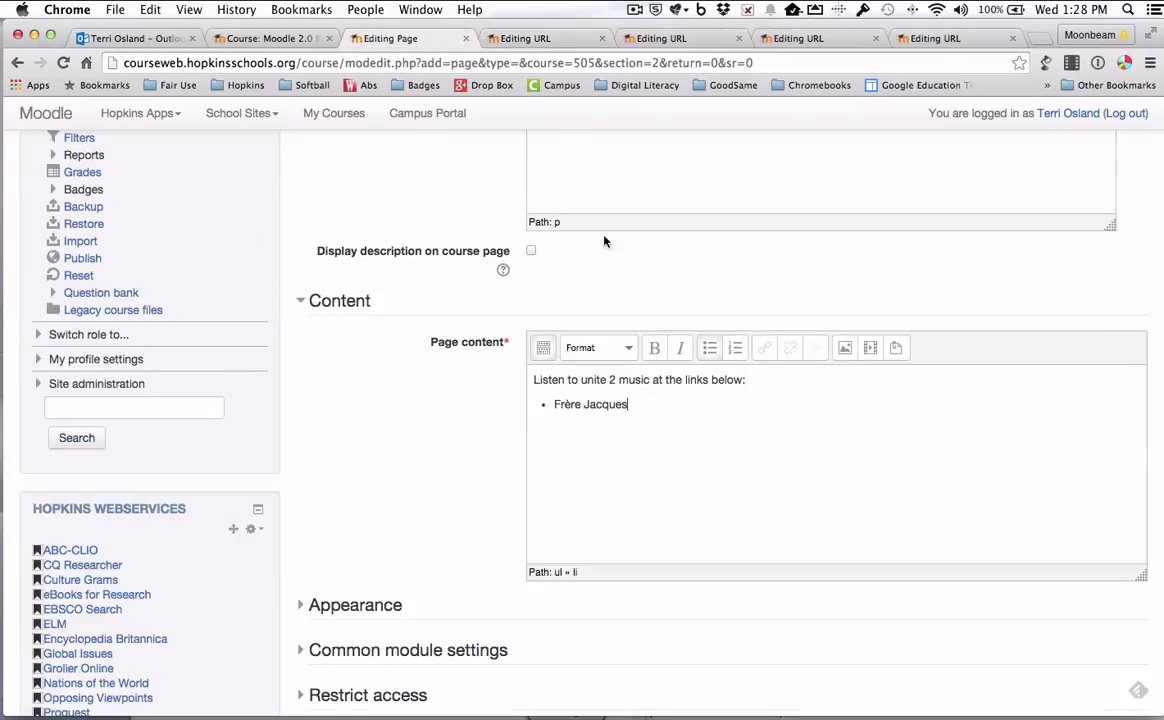
Copy the name 'Clip: "Jacques a dit" par Christophe Willem' from its URL settings into a second bullet of the page content.
{"action": "left_click", "coordinate": [636, 39]}
{"action": "left_click_drag", "start_coordinate": [760, 302], "coordinate": [736, 259]}
{"action": "key", "text": "super+c"}
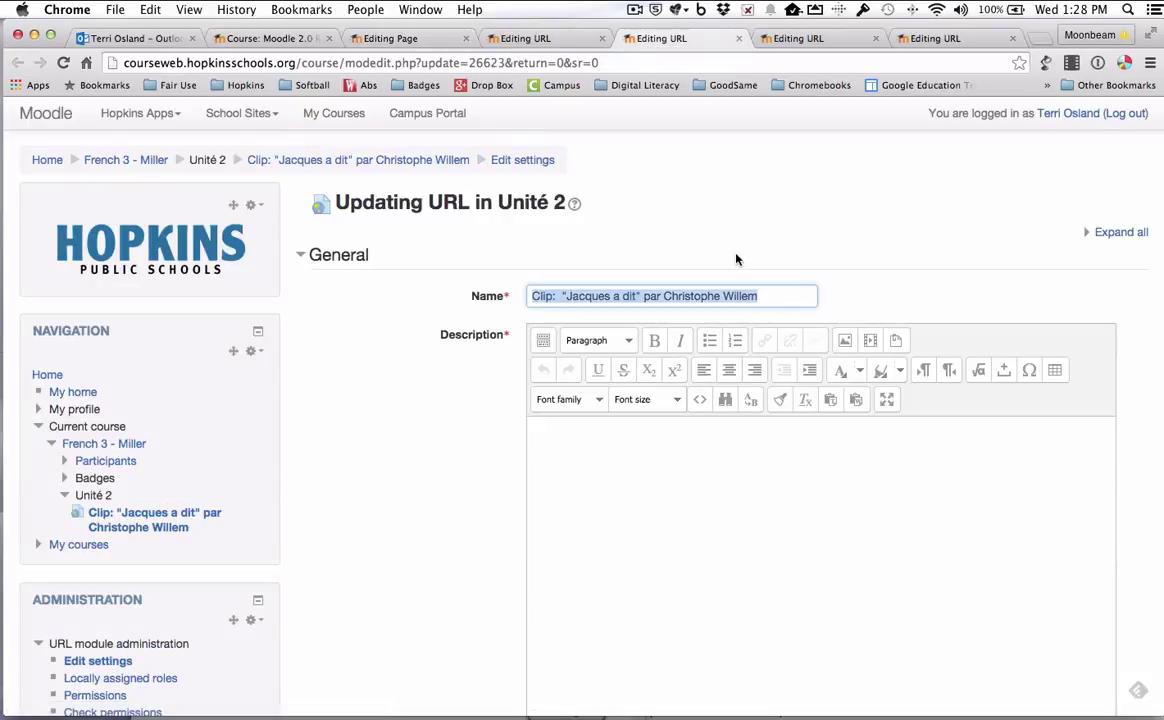
{"action": "left_click", "coordinate": [387, 39]}
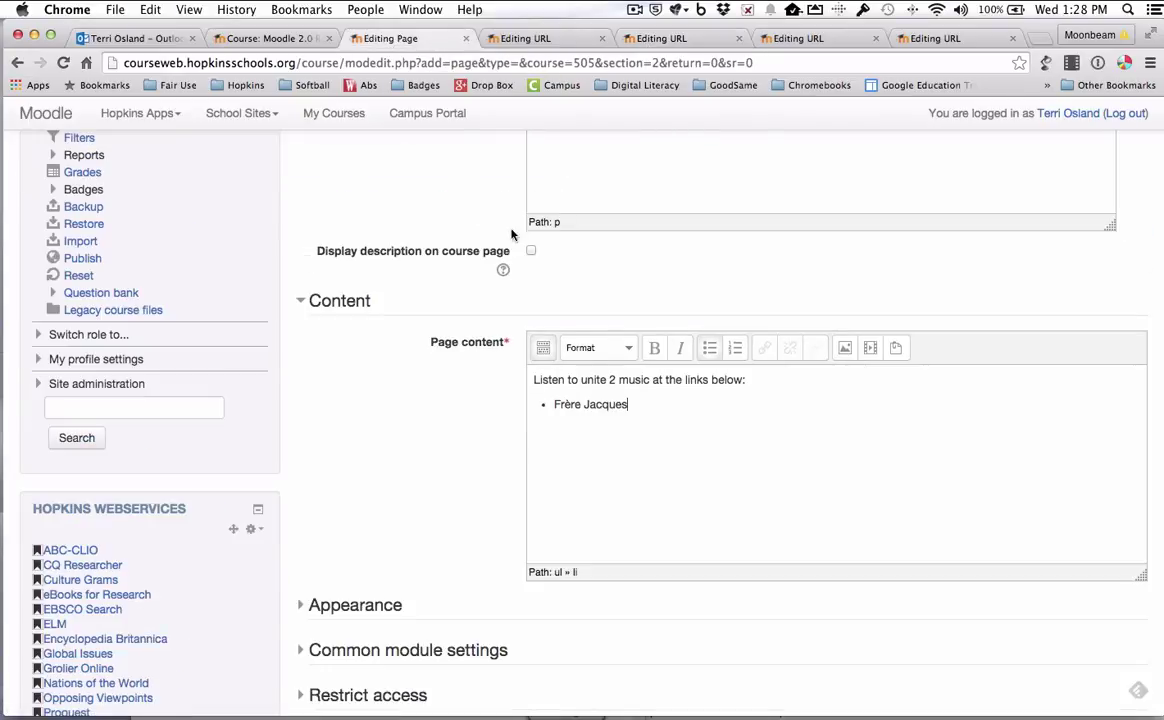
{"action": "key", "text": "Return"}
{"action": "key", "text": "super+v"}
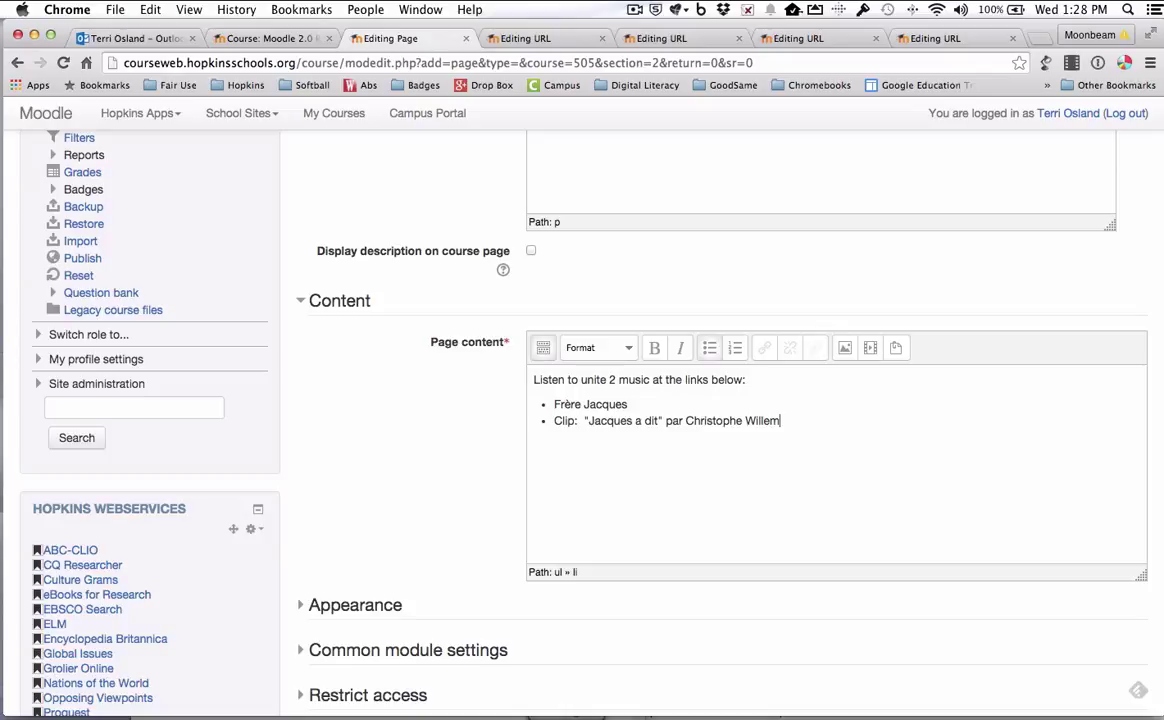
Copy the name 'Charles Trenet, "Boum"' from its URL settings into a third bullet of the page content.
{"action": "left_click", "coordinate": [800, 39]}
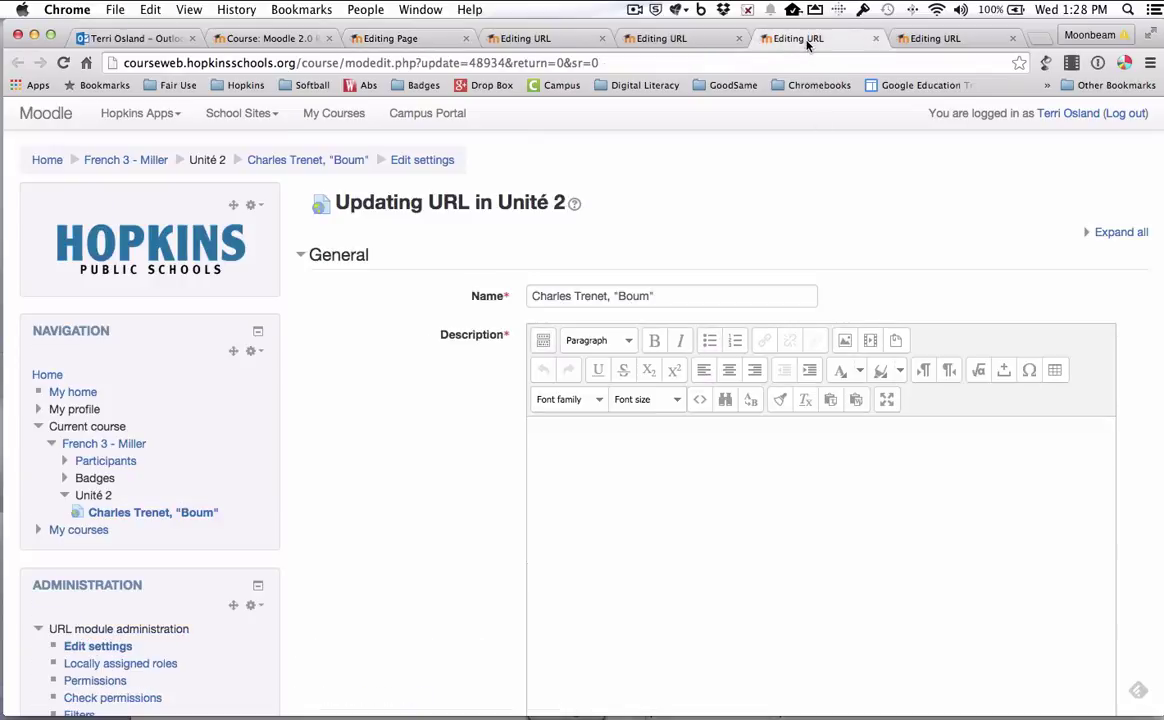
{"action": "key", "text": "super+a"}
{"action": "key", "text": "super+c"}
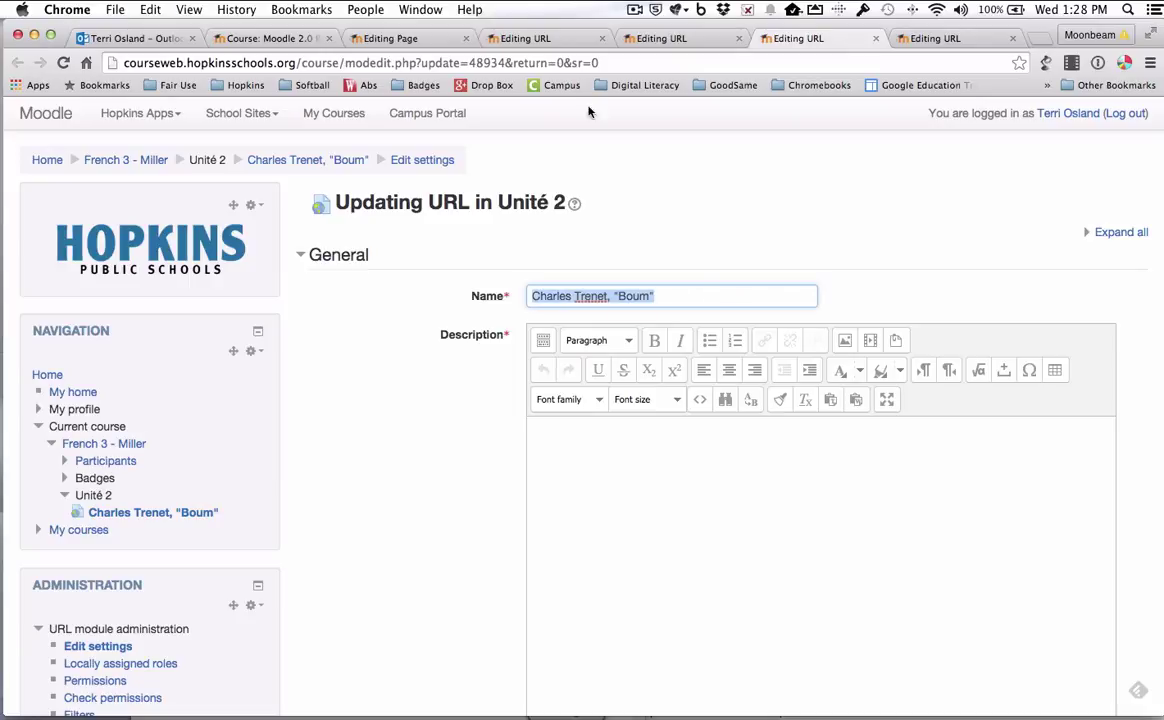
{"action": "left_click", "coordinate": [555, 38]}
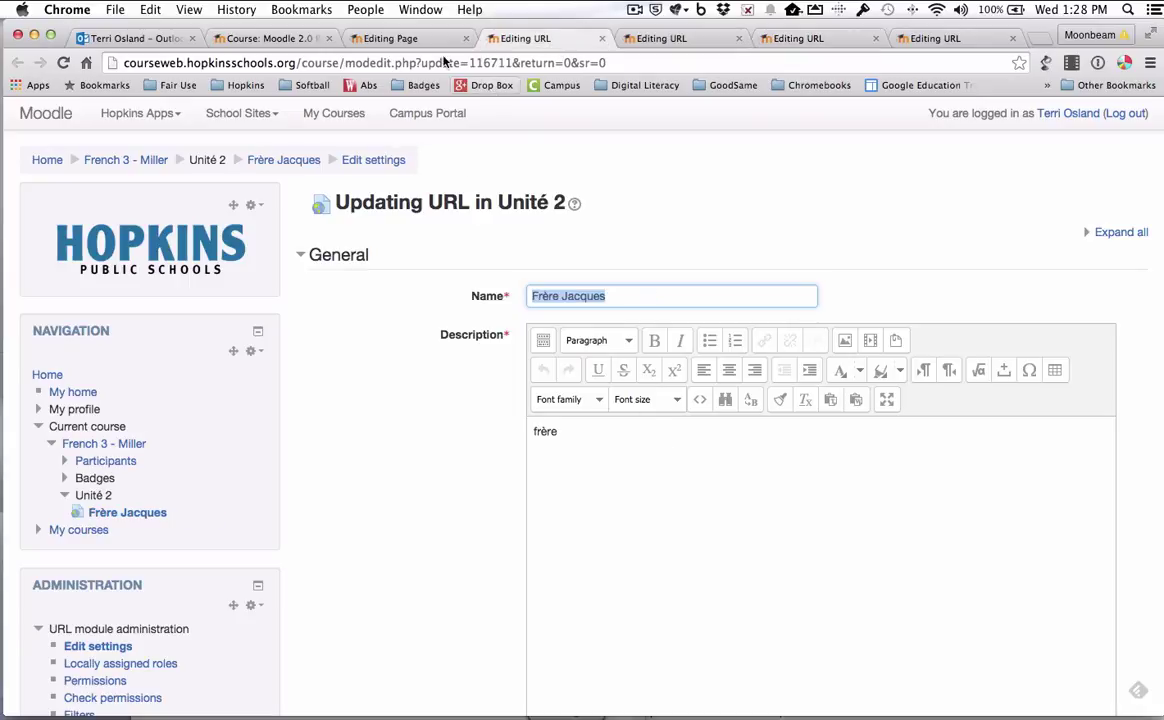
{"action": "left_click", "coordinate": [383, 39]}
{"action": "key", "text": "Return"}
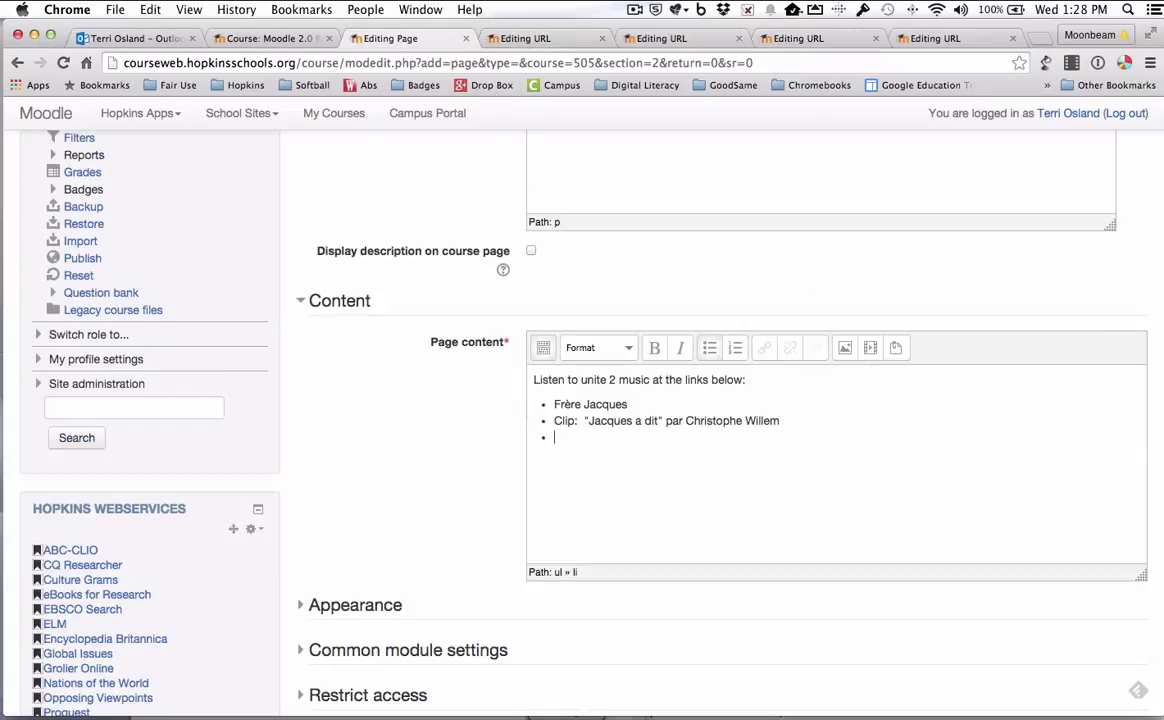
{"action": "key", "text": "super+v"}
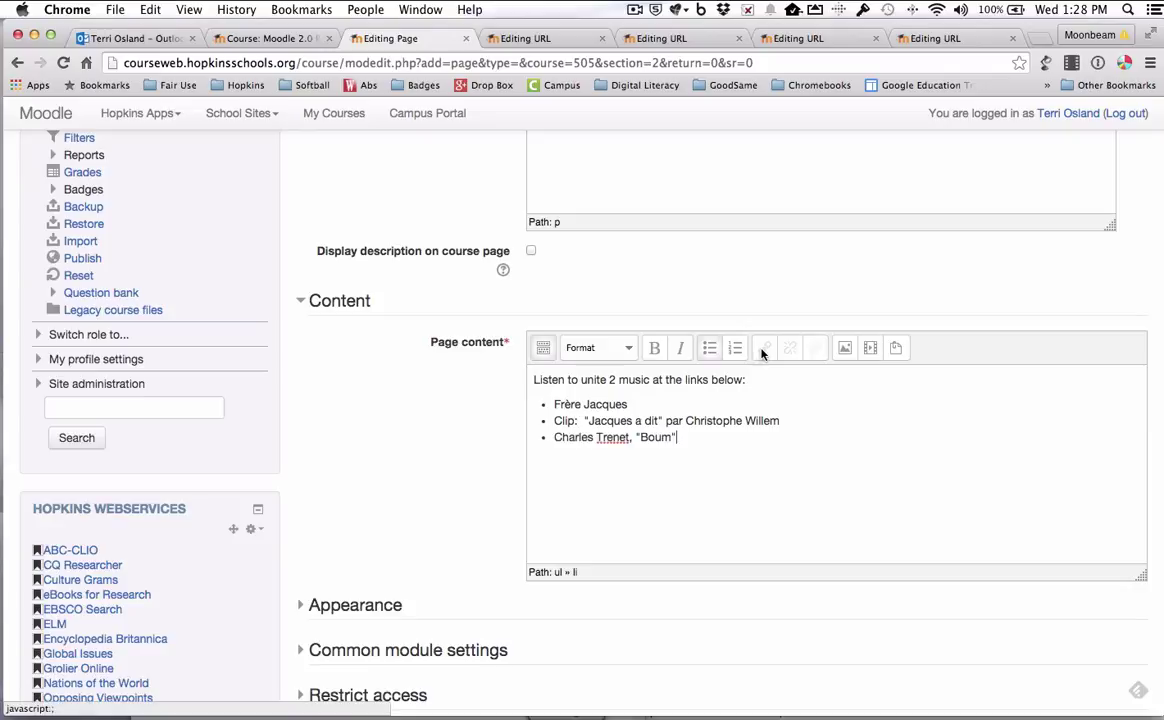
Copy the name from the second 'Charles Trenet, "Boum"' URL's settings into a fourth bullet of the page content.
{"action": "left_click", "coordinate": [921, 40]}
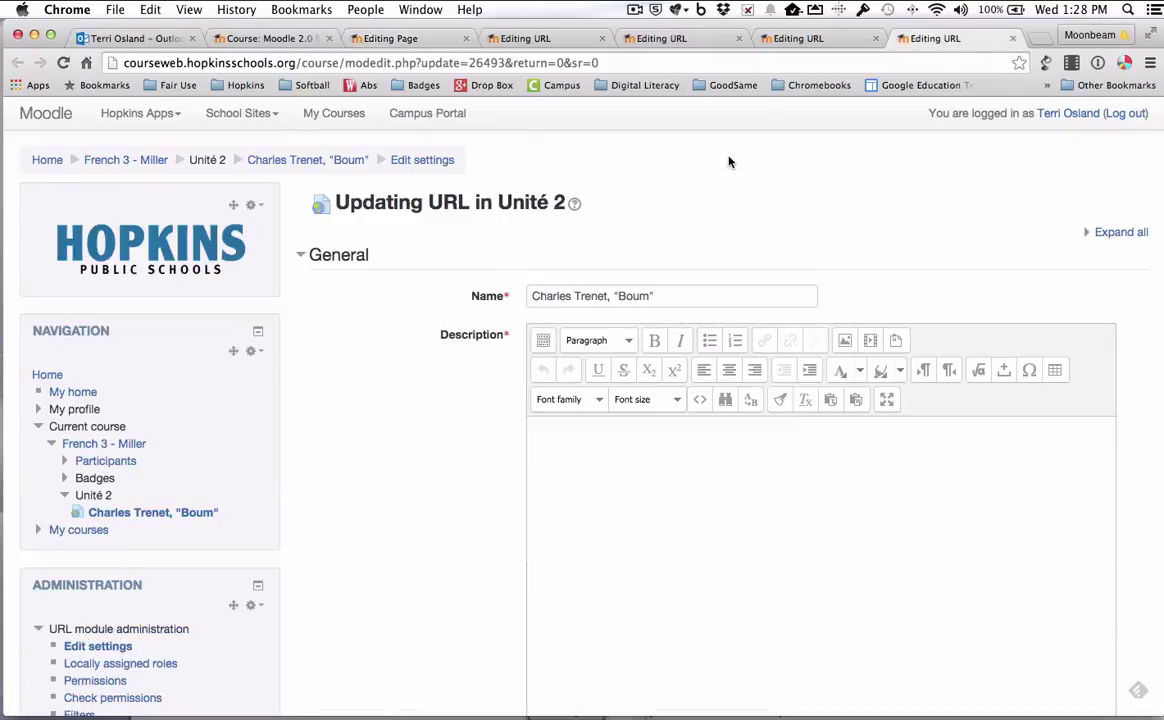
{"action": "triple_click", "coordinate": [683, 297]}
{"action": "key", "text": "super+c"}
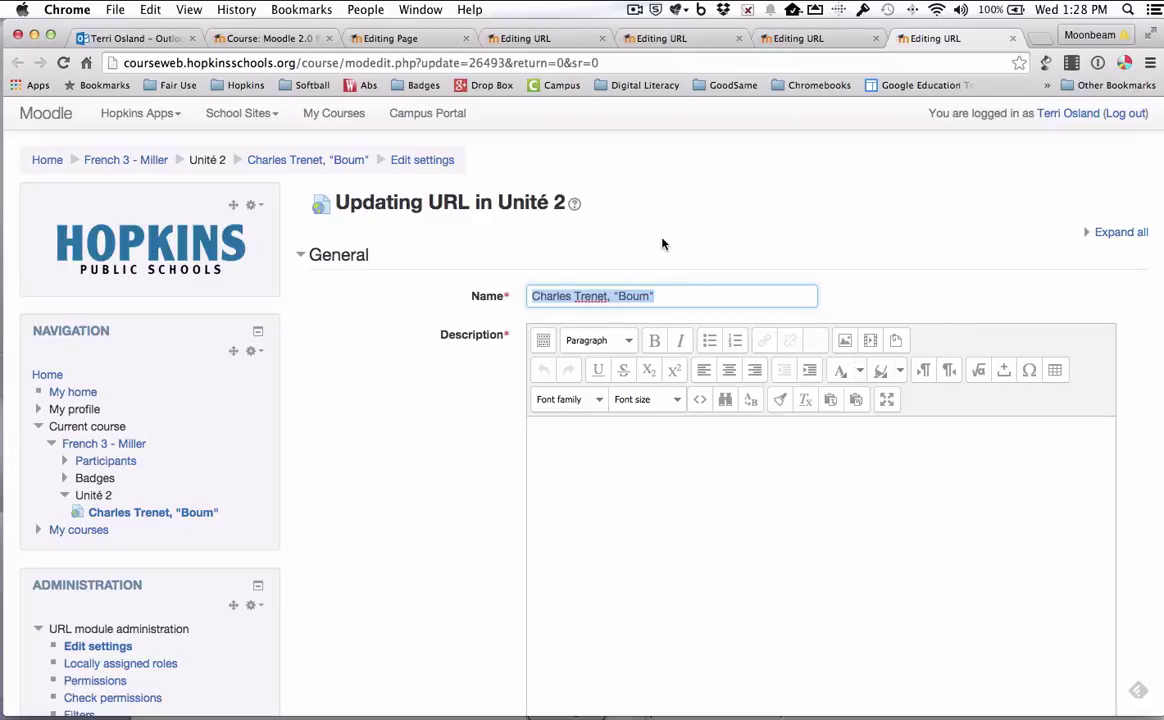
{"action": "left_click", "coordinate": [773, 39]}
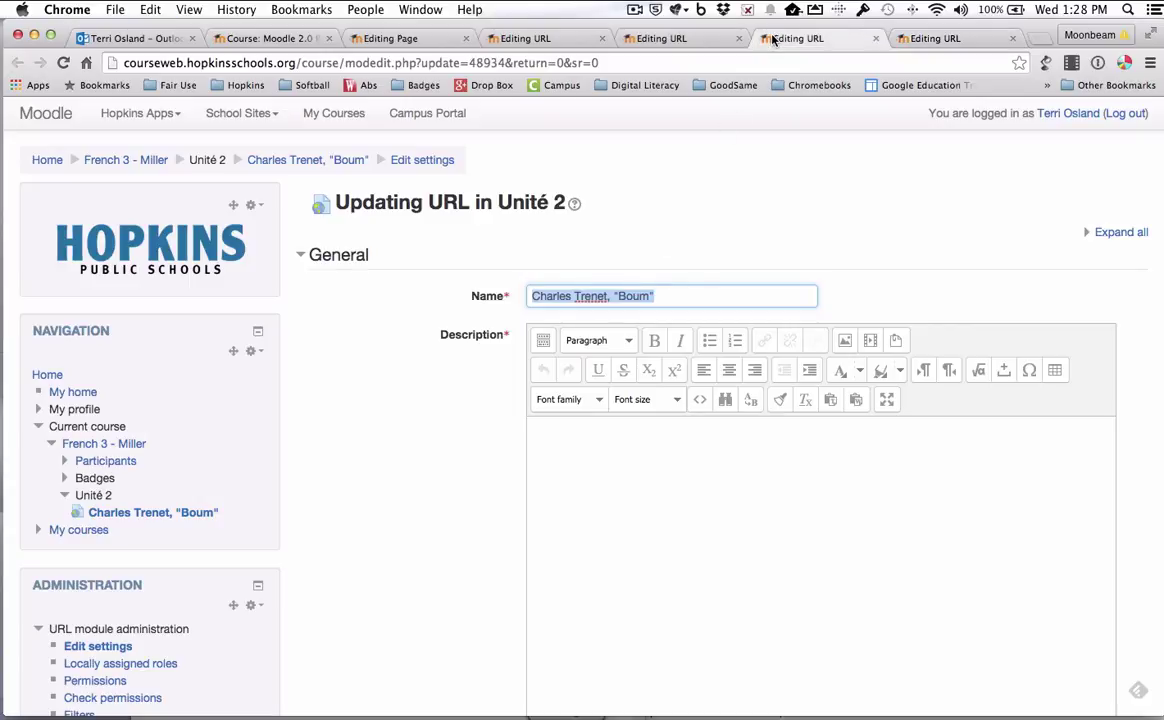
{"action": "left_click", "coordinate": [921, 39]}
{"action": "left_click", "coordinate": [836, 39]}
{"action": "left_click", "coordinate": [922, 40]}
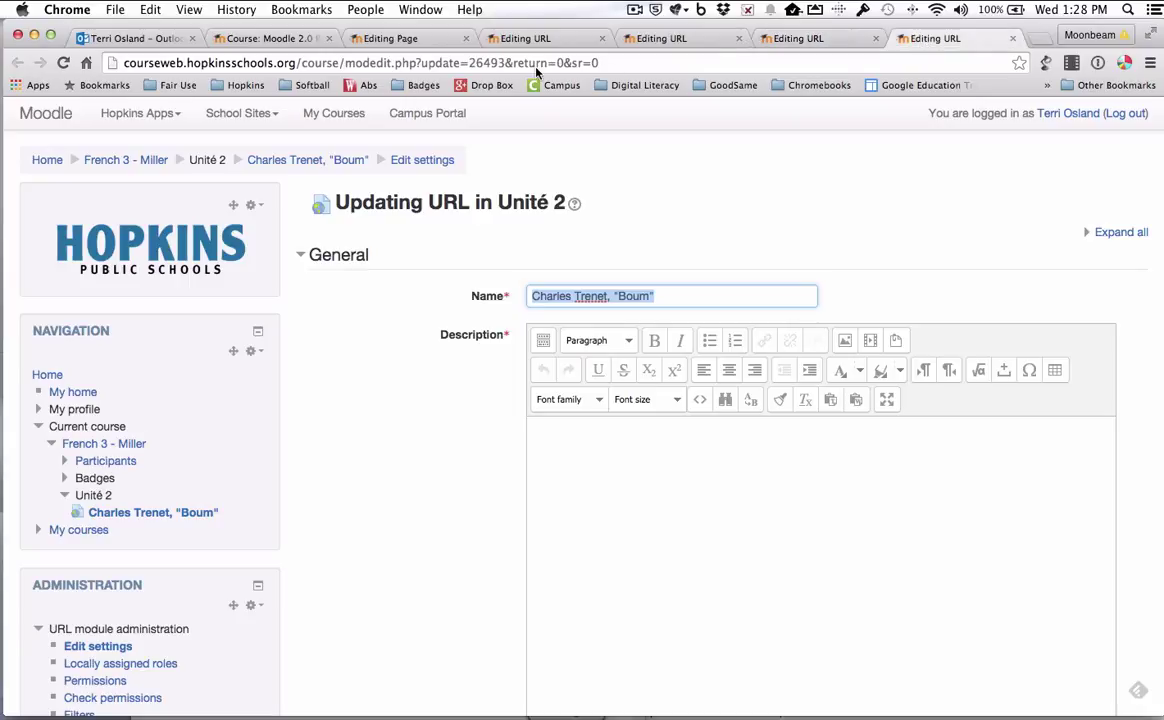
{"action": "left_click", "coordinate": [145, 40]}
{"action": "left_click", "coordinate": [490, 40]}
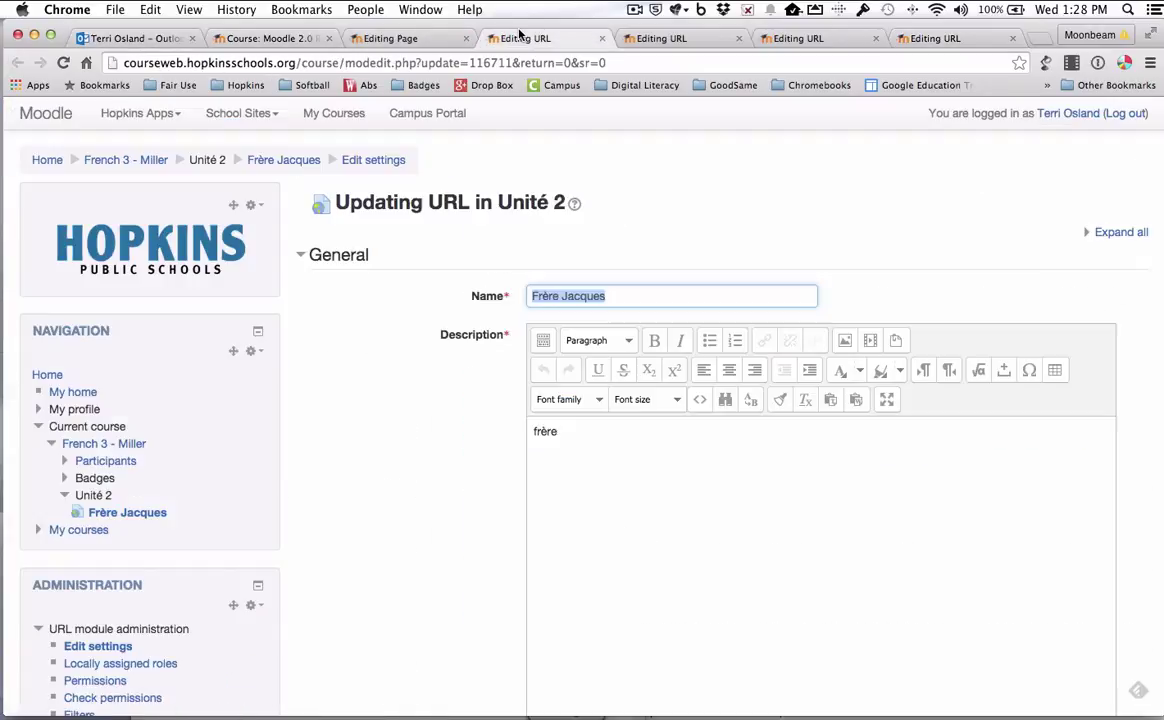
{"action": "left_click", "coordinate": [395, 40]}
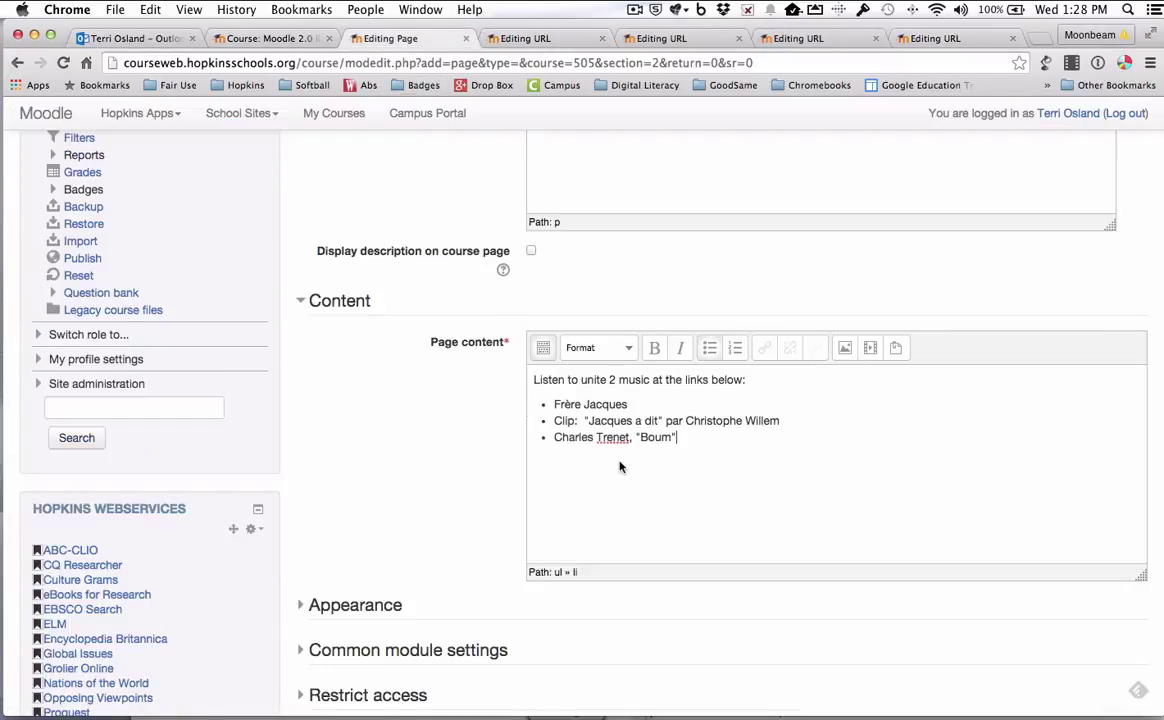
{"action": "scroll", "coordinate": [618, 462], "scroll_direction": "down", "scroll_amount": 1}
{"action": "left_click", "coordinate": [618, 462]}
{"action": "key", "text": "Return"}
{"action": "key", "text": "super+v"}
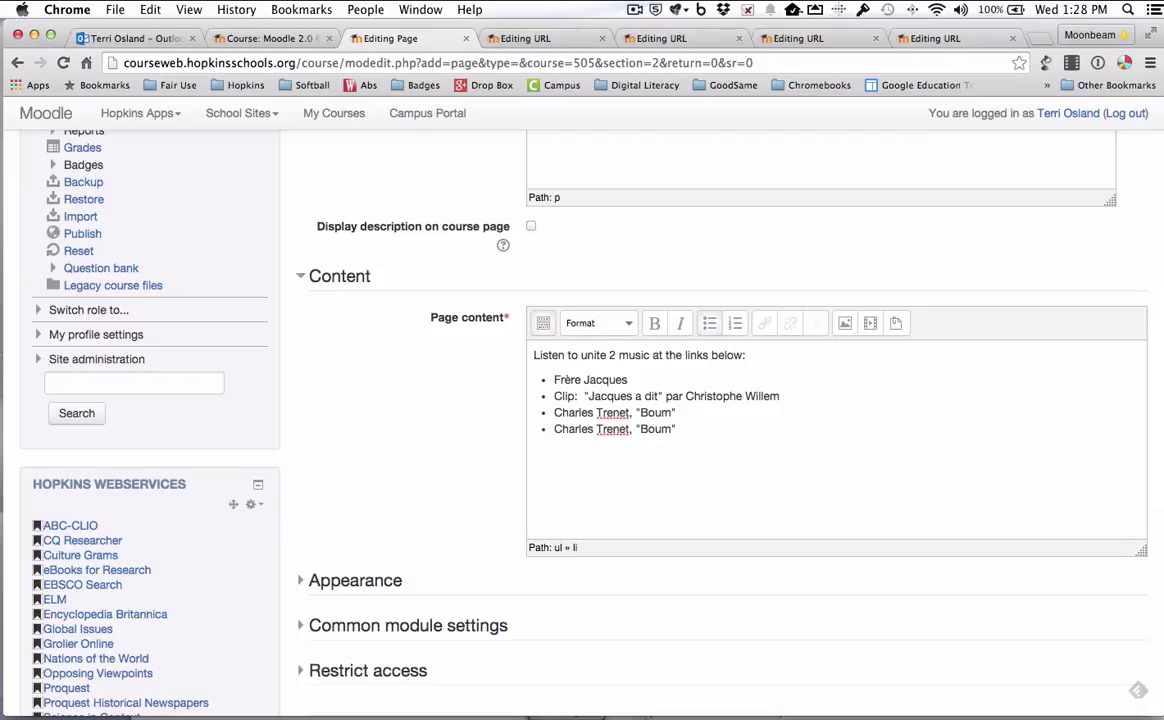
{"action": "left_click", "coordinate": [530, 40]}
{"action": "scroll", "coordinate": [618, 294], "scroll_direction": "down", "scroll_amount": 10}
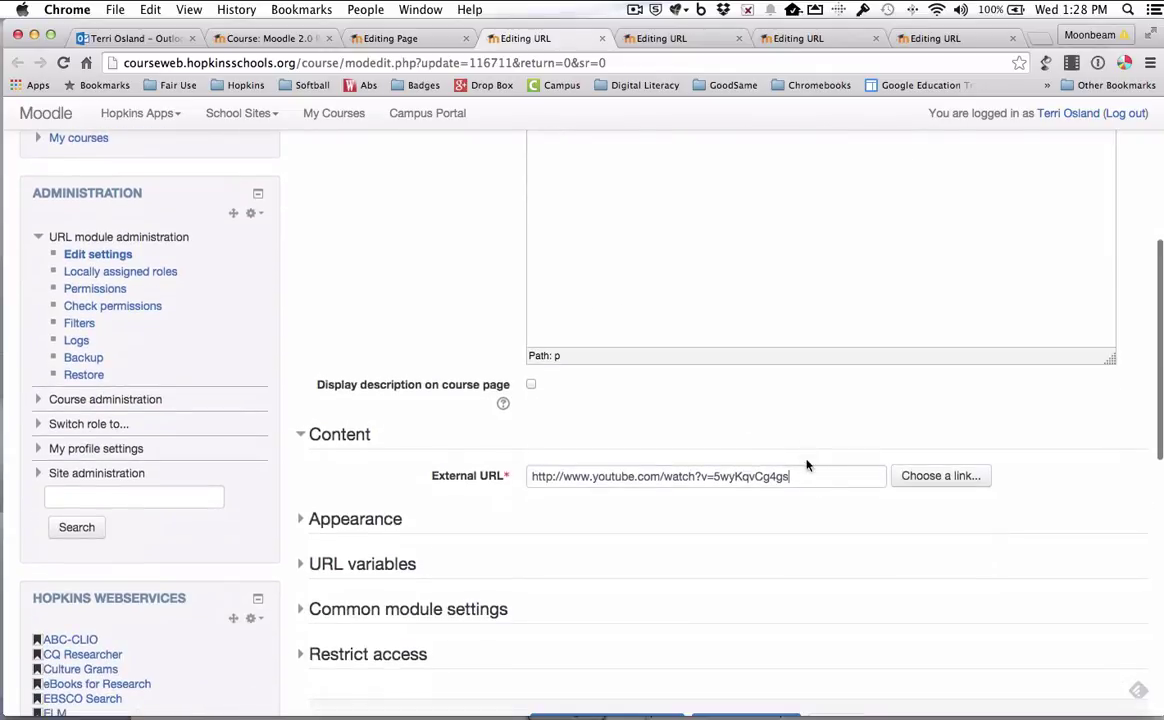
{"action": "left_click_drag", "start_coordinate": [805, 472], "coordinate": [787, 408]}
{"action": "key", "text": "super+c"}
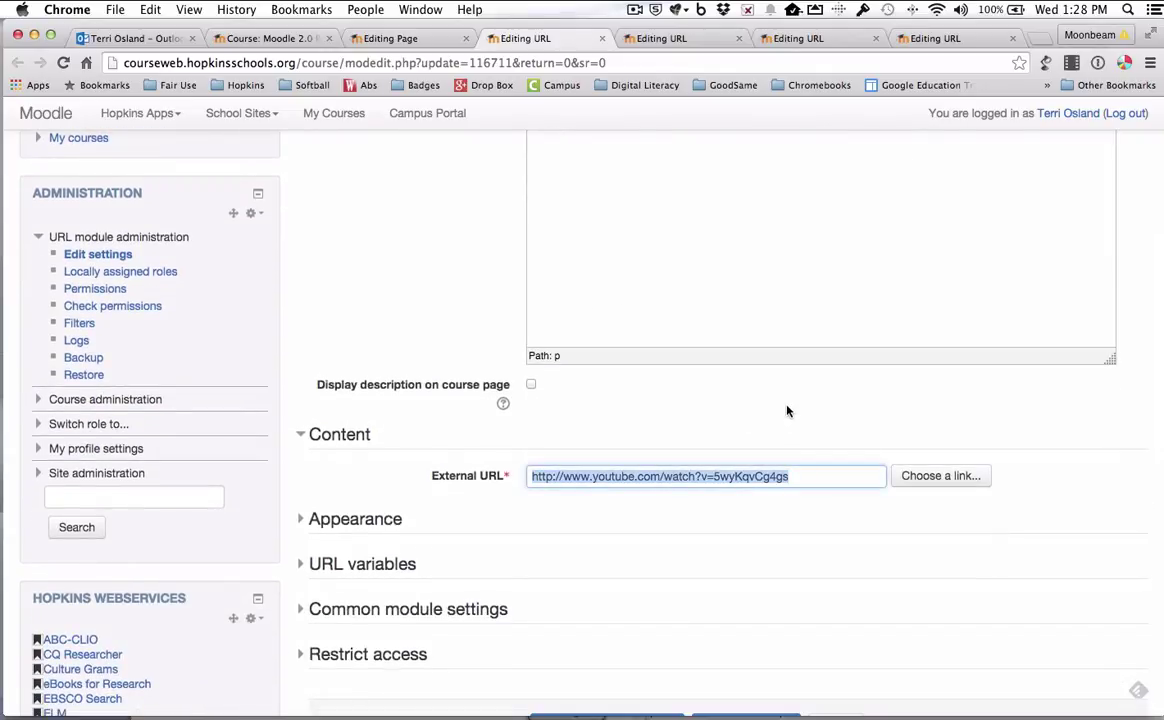
{"action": "left_click", "coordinate": [393, 39]}
{"action": "left_click_drag", "start_coordinate": [632, 381], "coordinate": [558, 390]}
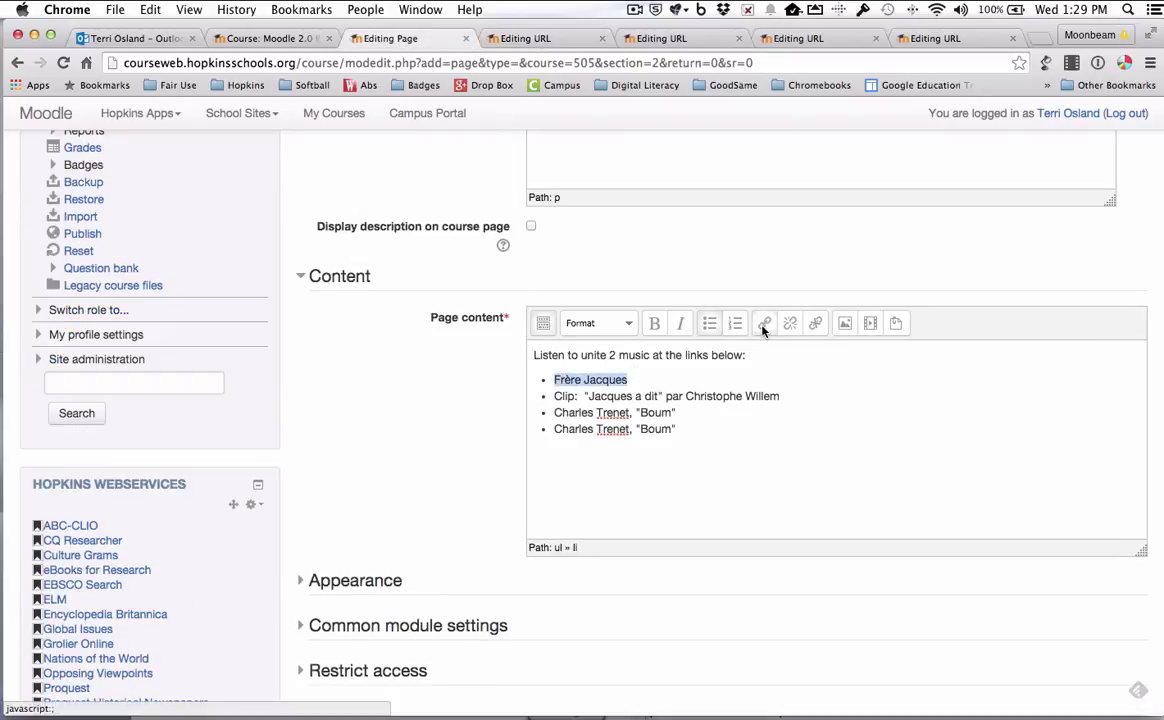
{"action": "left_click", "coordinate": [763, 328]}
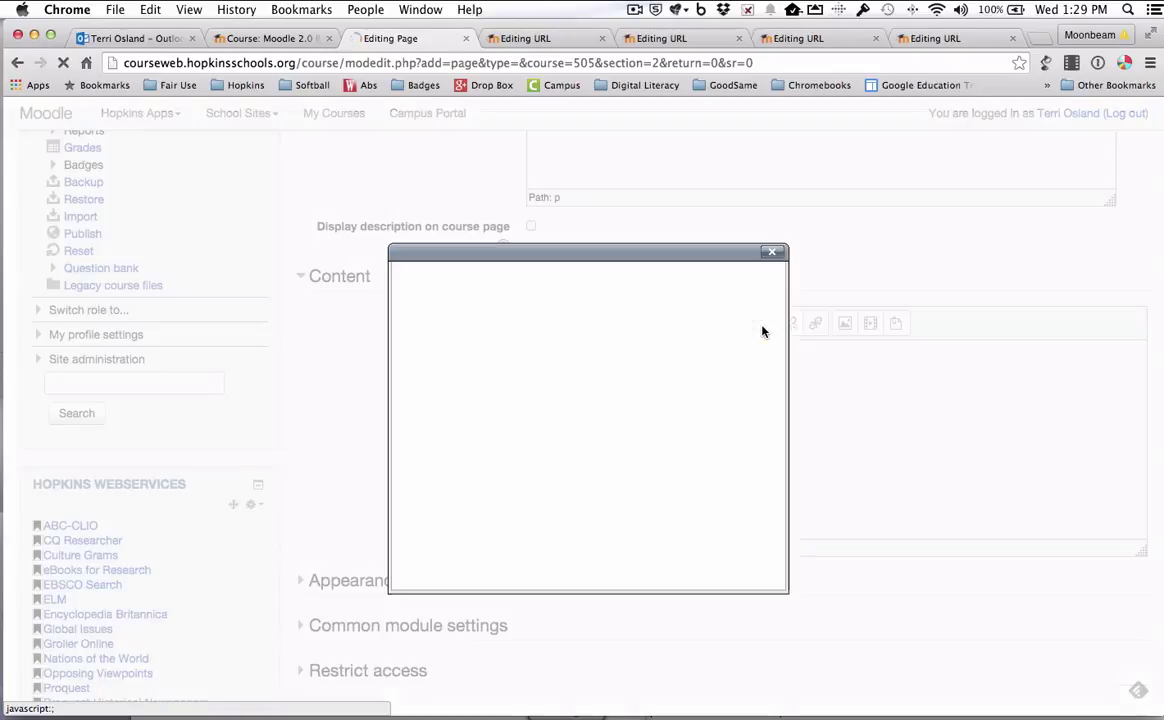
{"action": "key", "text": "super+v"}
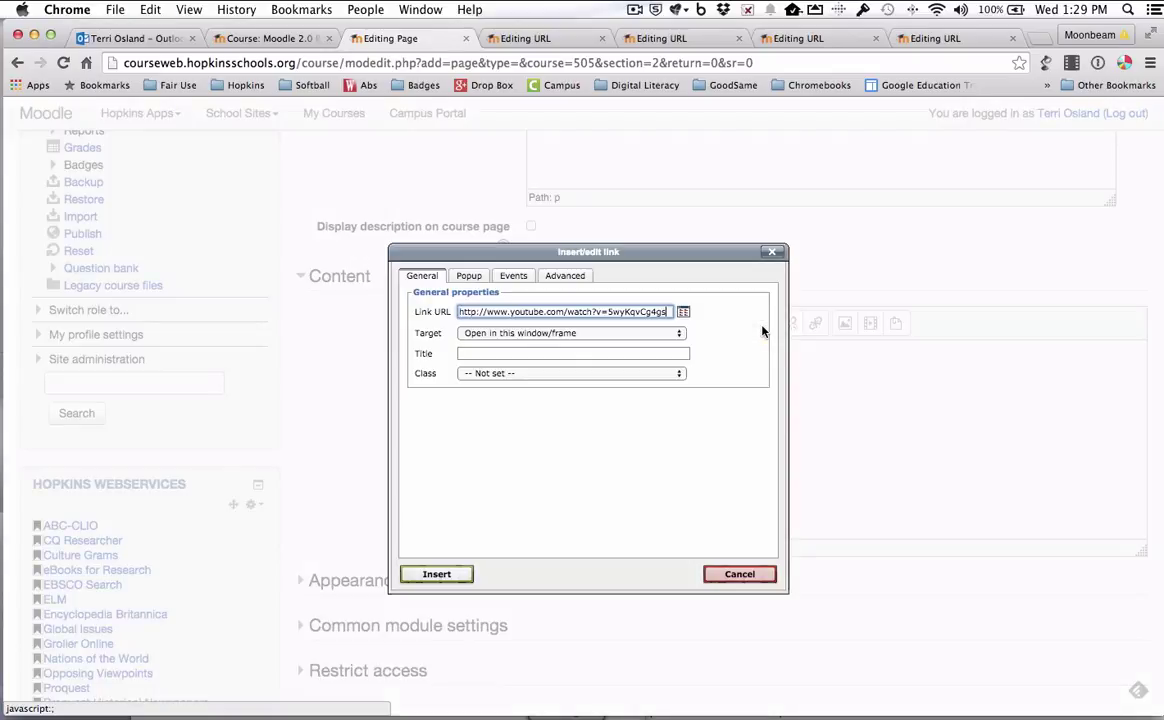
{"action": "left_click", "coordinate": [665, 333]}
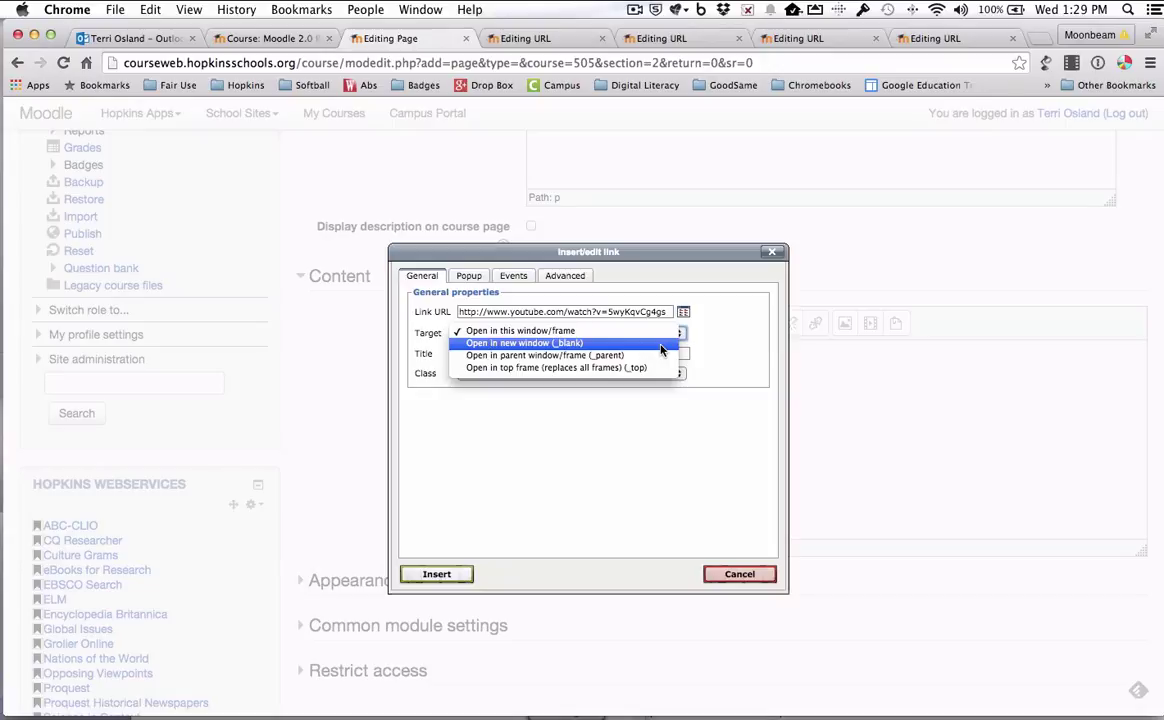
{"action": "left_click", "coordinate": [660, 347]}
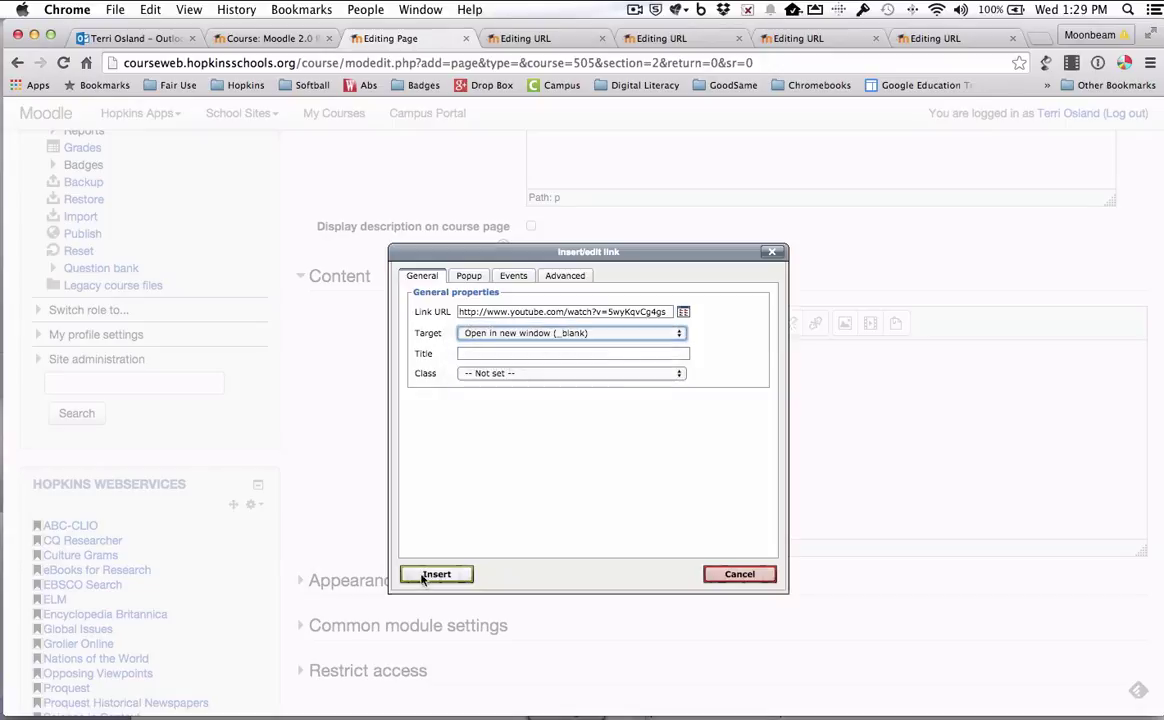
{"action": "left_click", "coordinate": [424, 574]}
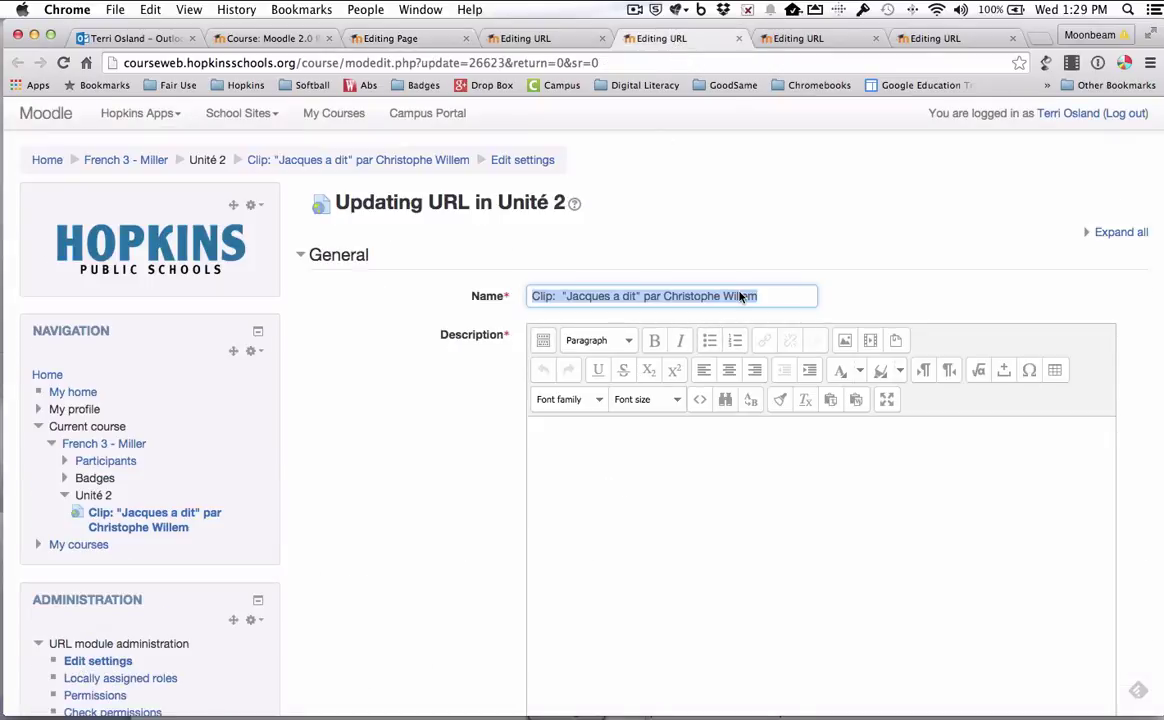
{"action": "scroll", "coordinate": [740, 296], "scroll_direction": "down", "scroll_amount": 5}
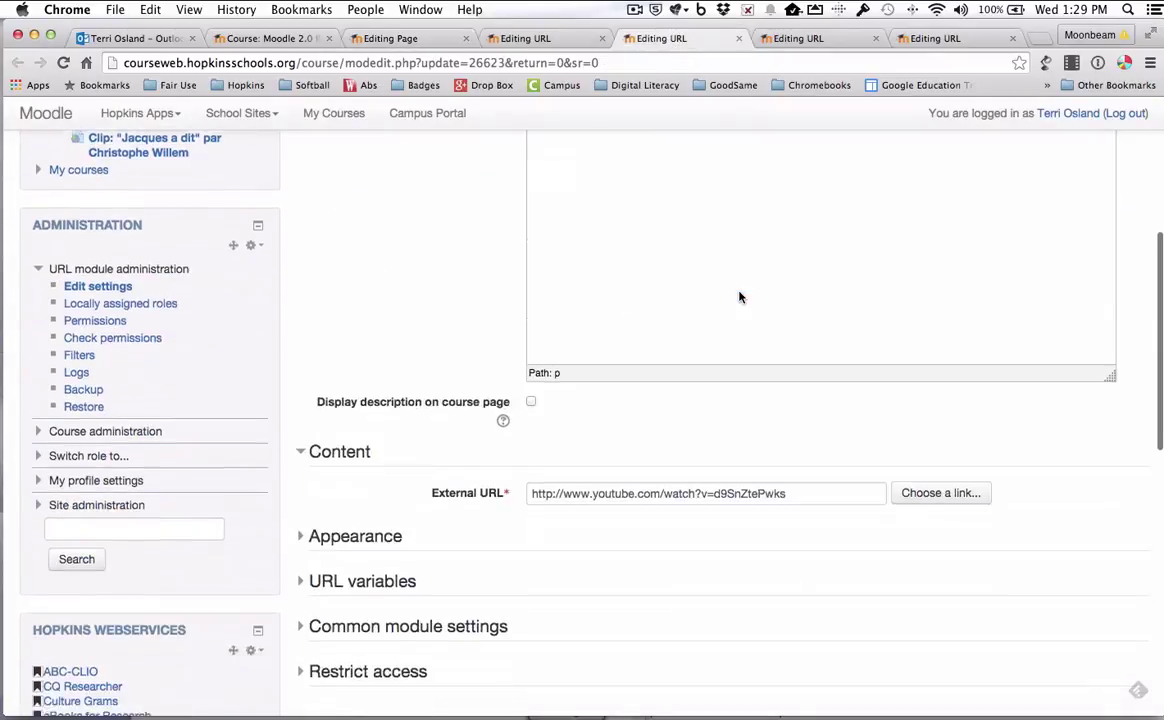
{"action": "left_click_drag", "start_coordinate": [810, 484], "coordinate": [795, 373]}
{"action": "key", "text": "super+c"}
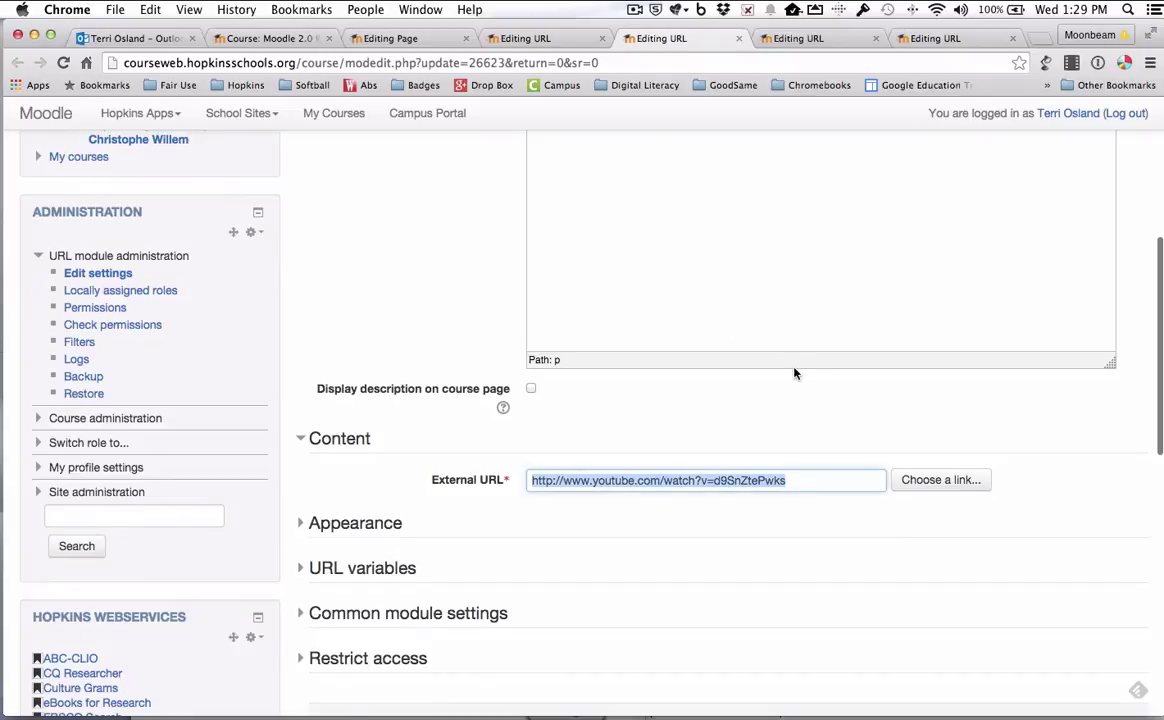
{"action": "left_click", "coordinate": [395, 38]}
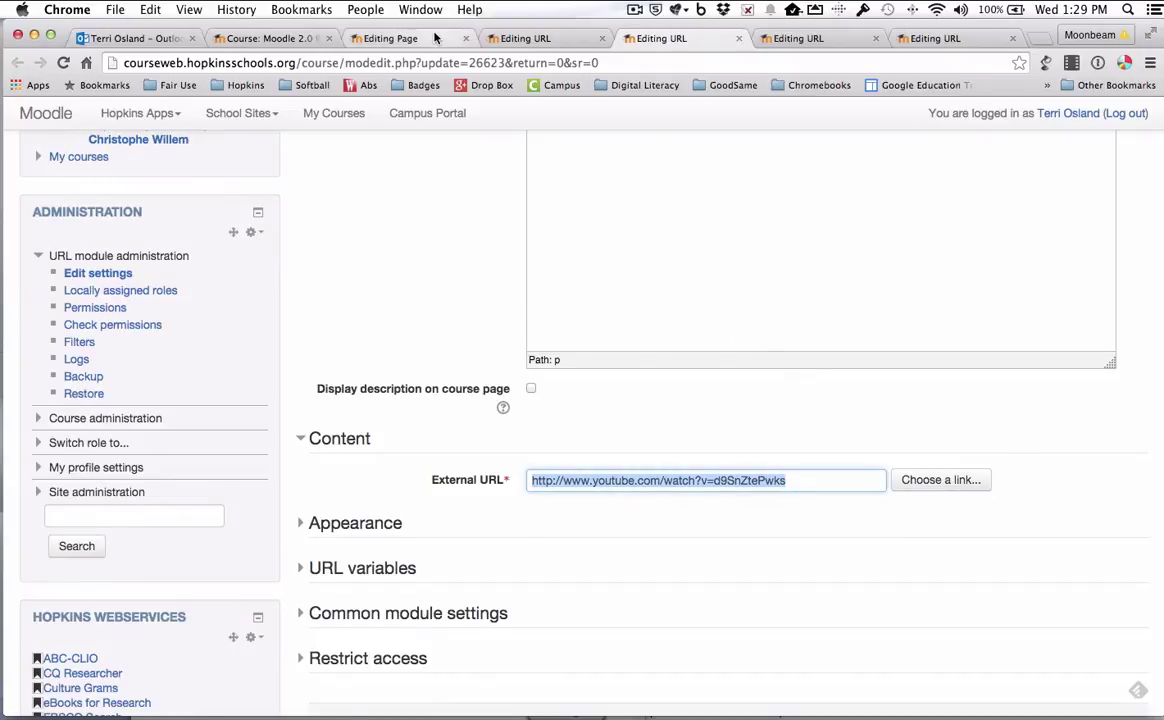
{"action": "left_click_drag", "start_coordinate": [786, 400], "coordinate": [554, 396]}
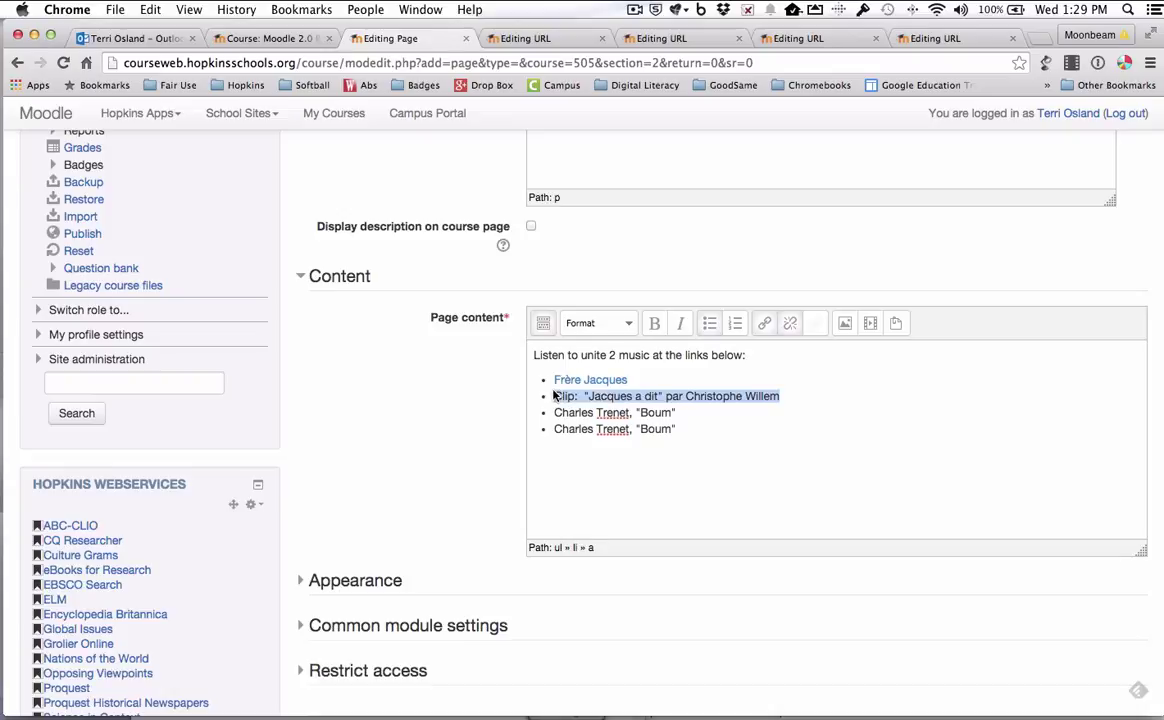
{"action": "left_click", "coordinate": [764, 324]}
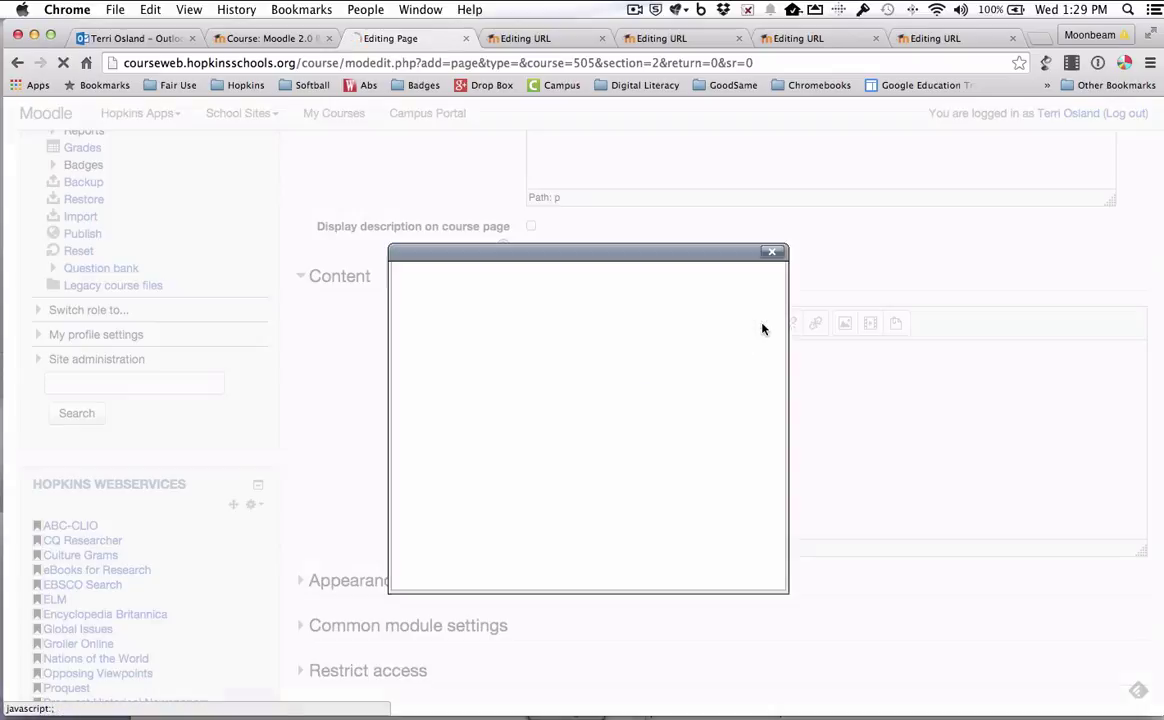
{"action": "key", "text": "super+v"}
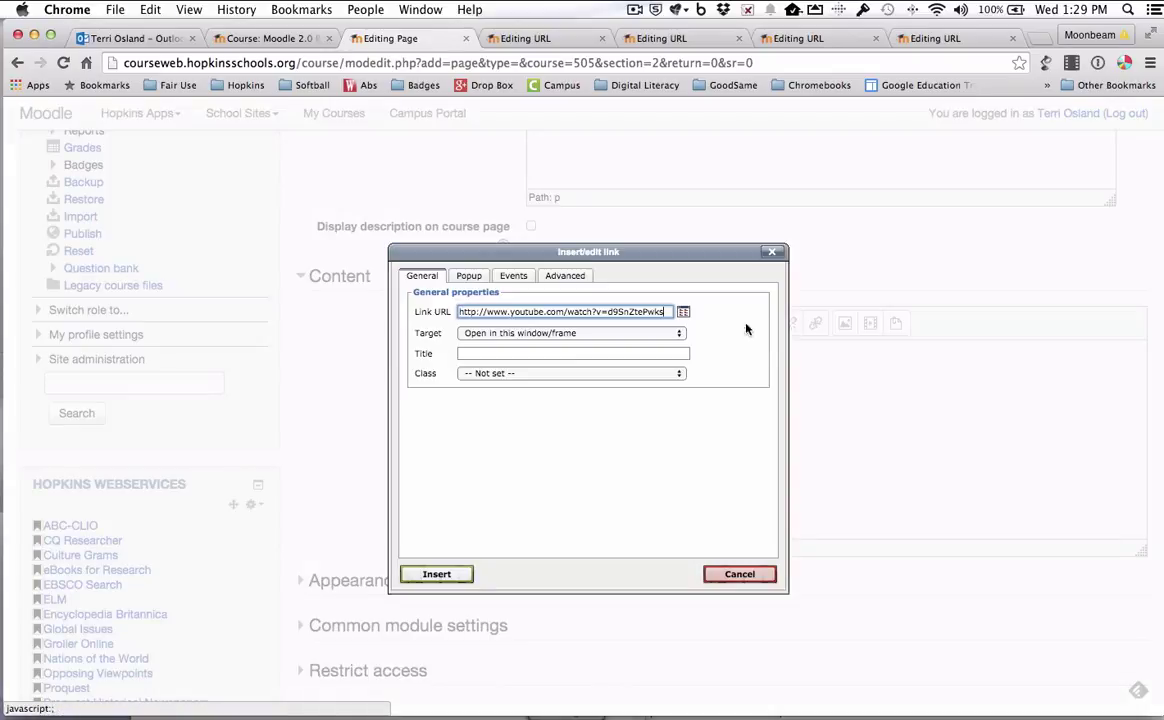
{"action": "left_click", "coordinate": [640, 333]}
{"action": "left_click", "coordinate": [646, 344]}
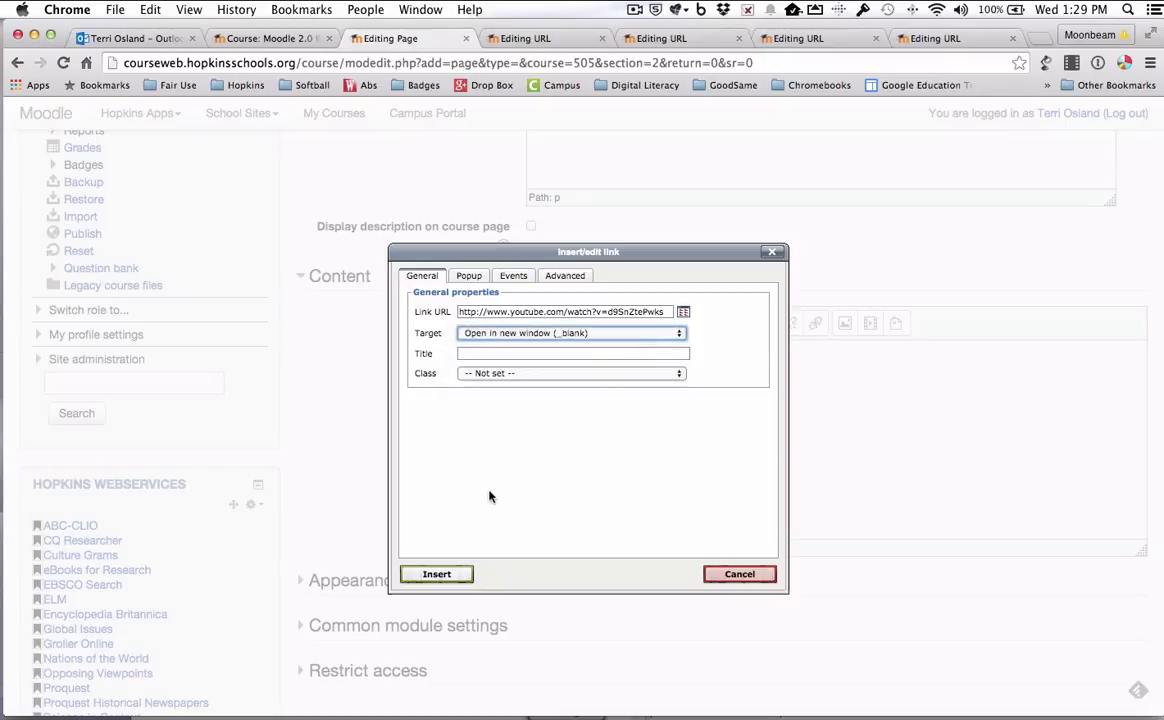
{"action": "left_click", "coordinate": [437, 574]}
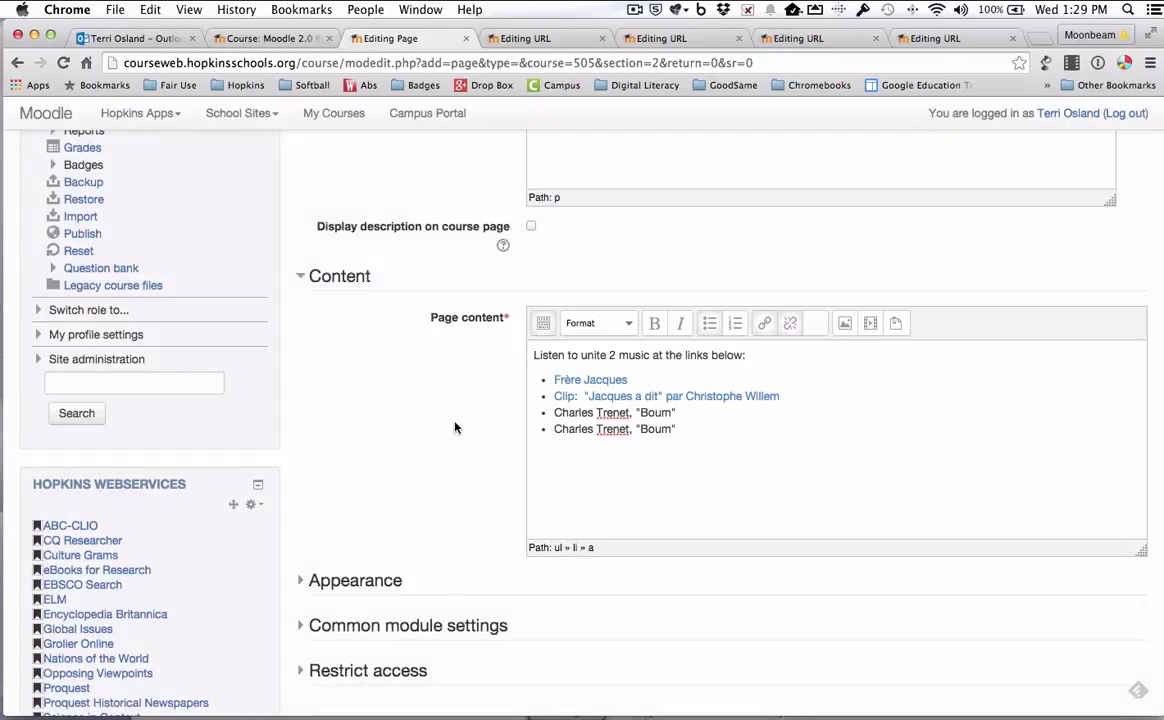
Save the new music page and return to the course.
{"action": "scroll", "coordinate": [520, 430], "scroll_direction": "down", "scroll_amount": 2}
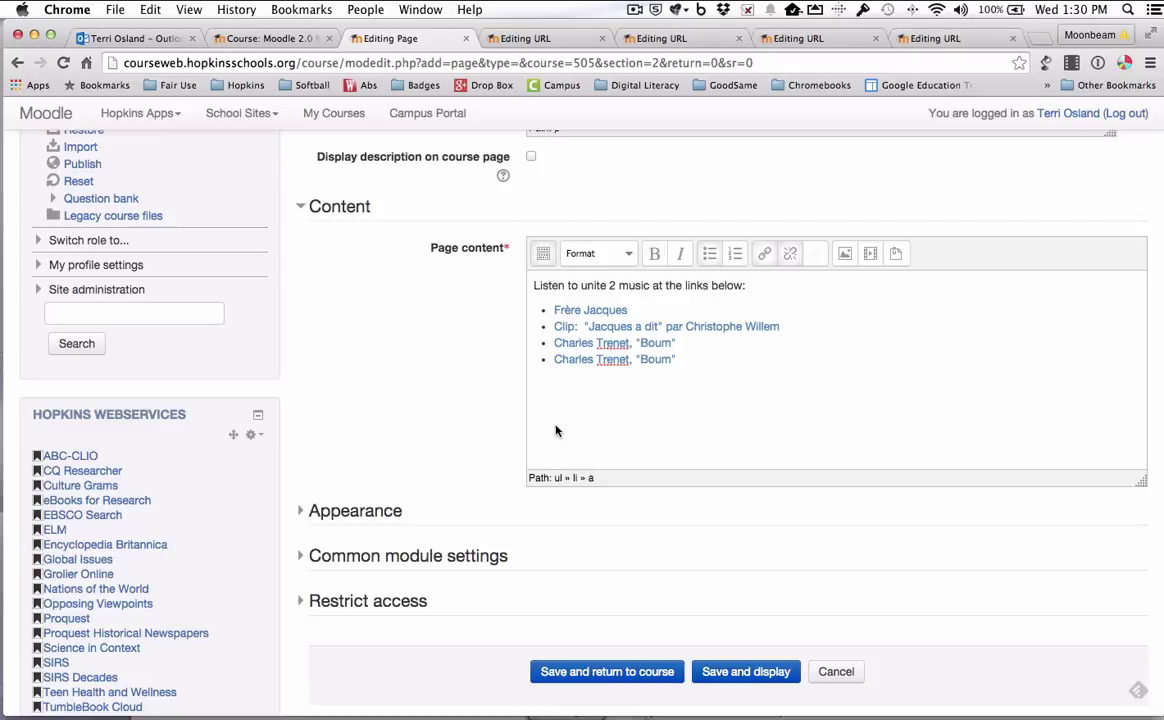
{"action": "scroll", "coordinate": [553, 431], "scroll_direction": "down", "scroll_amount": 2}
{"action": "left_click", "coordinate": [592, 616]}
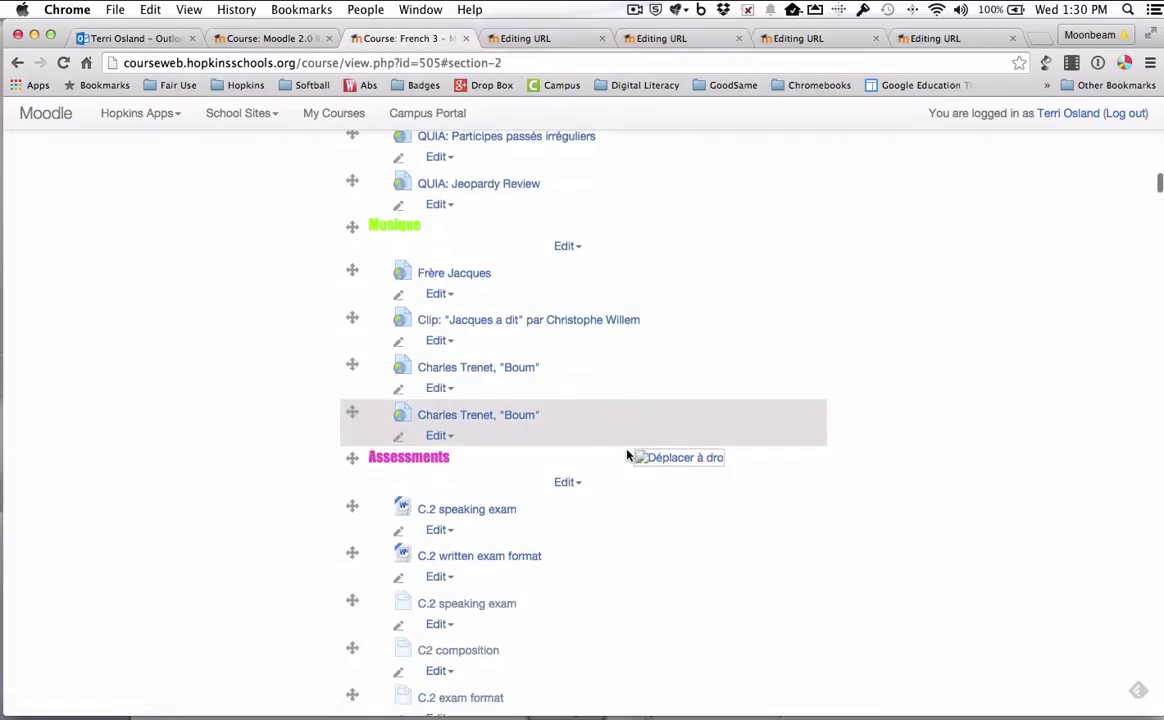
Move the Unite 2 Music page from the end of its section, choosing the destination After resource "Musique".
{"action": "scroll", "coordinate": [627, 456], "scroll_direction": "down", "scroll_amount": 10}
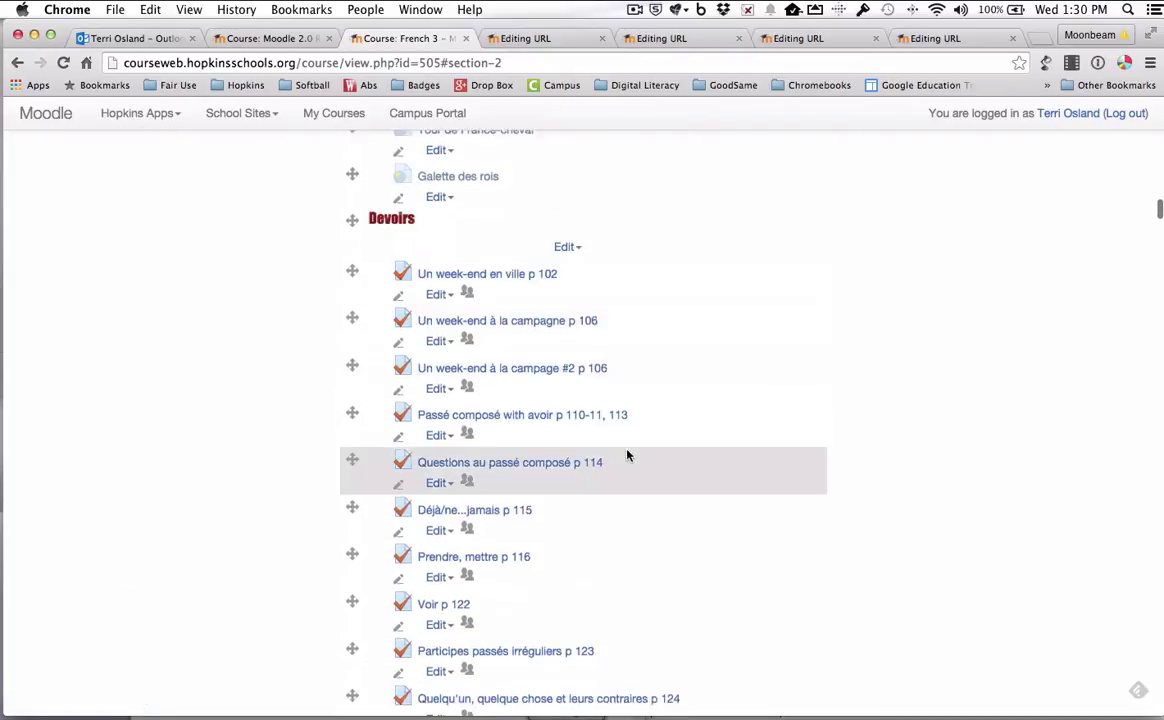
{"action": "scroll", "coordinate": [627, 456], "scroll_direction": "down", "scroll_amount": 10}
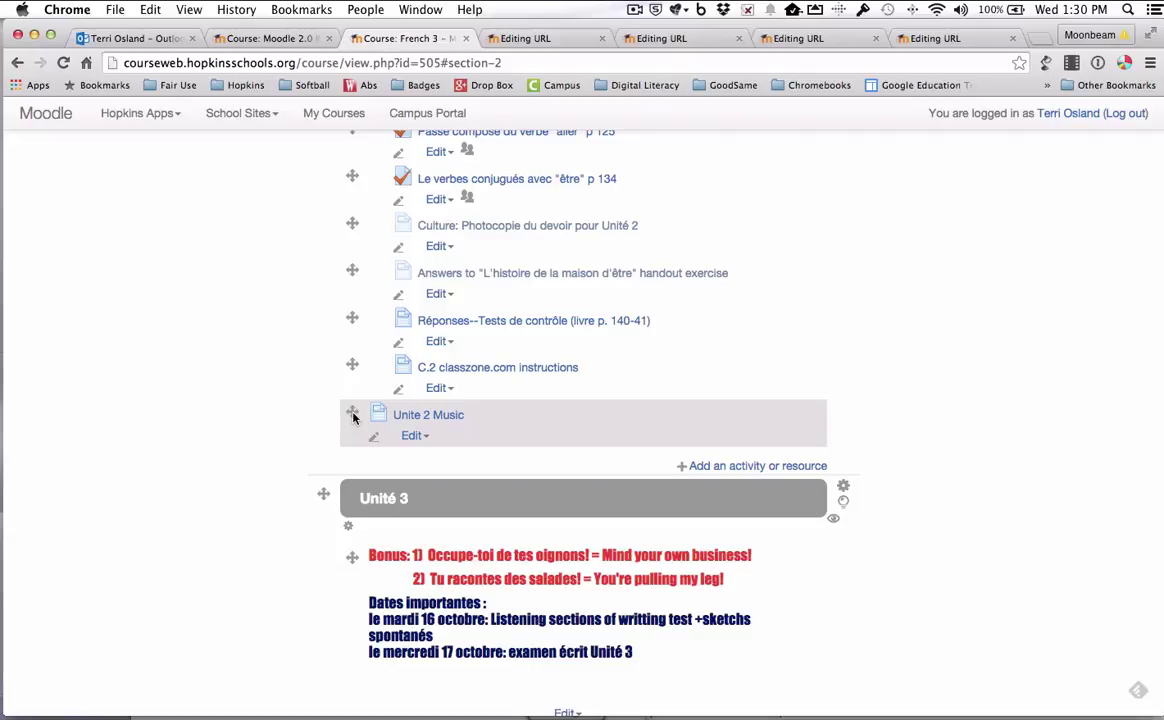
{"action": "mouse_move", "coordinate": [352, 417]}
{"action": "left_mouse_down"}
{"action": "mouse_move", "coordinate": [351, 325]}
{"action": "mouse_move", "coordinate": [340, 411]}
{"action": "mouse_move", "coordinate": [349, 428]}
{"action": "left_mouse_up"}
{"action": "left_click", "coordinate": [352, 415]}
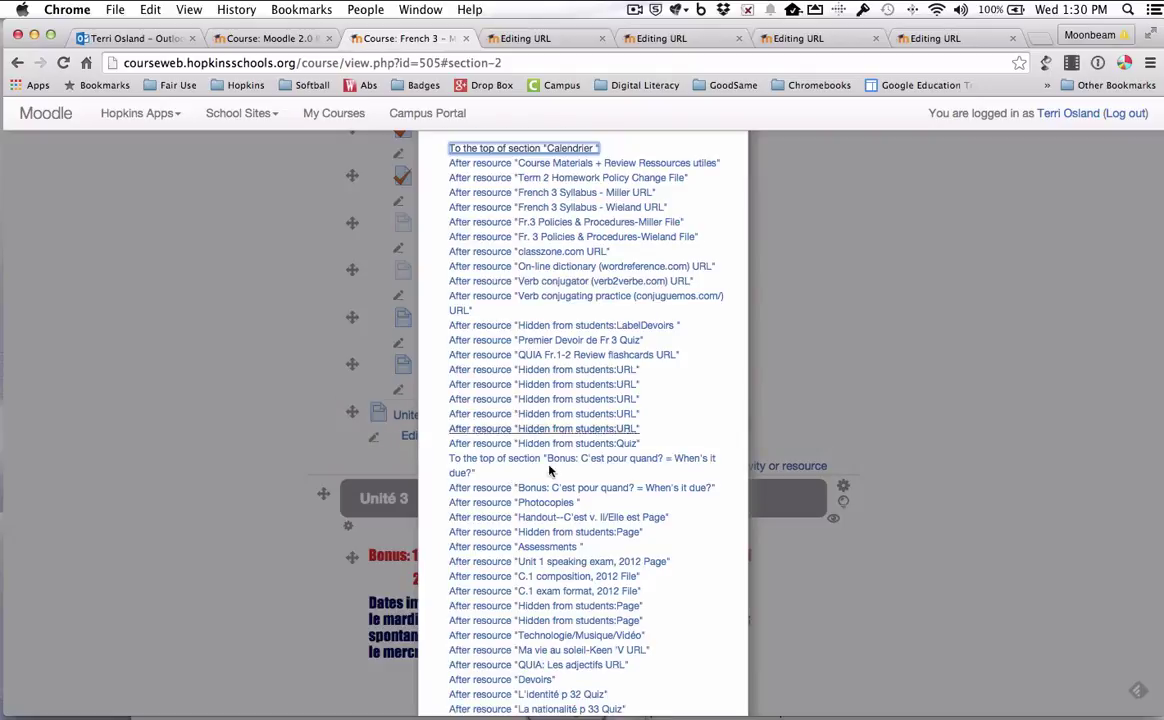
{"action": "scroll", "coordinate": [555, 420], "scroll_direction": "down", "scroll_amount": 2}
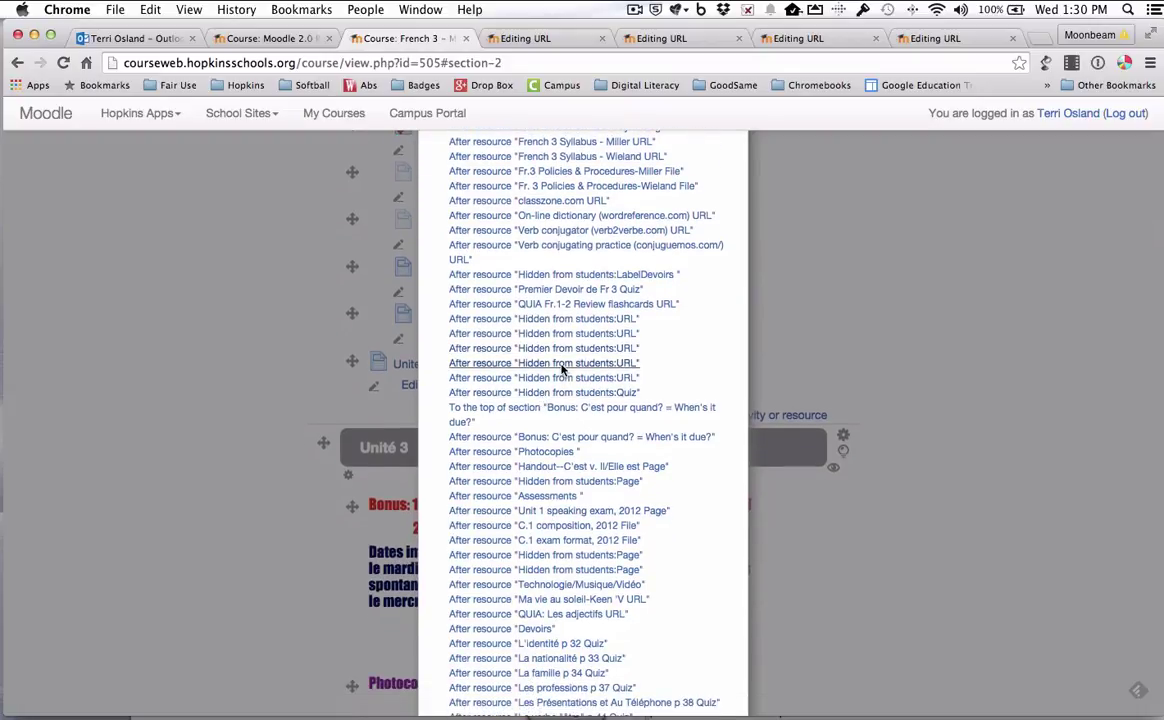
{"action": "scroll", "coordinate": [562, 368], "scroll_direction": "down", "scroll_amount": 3}
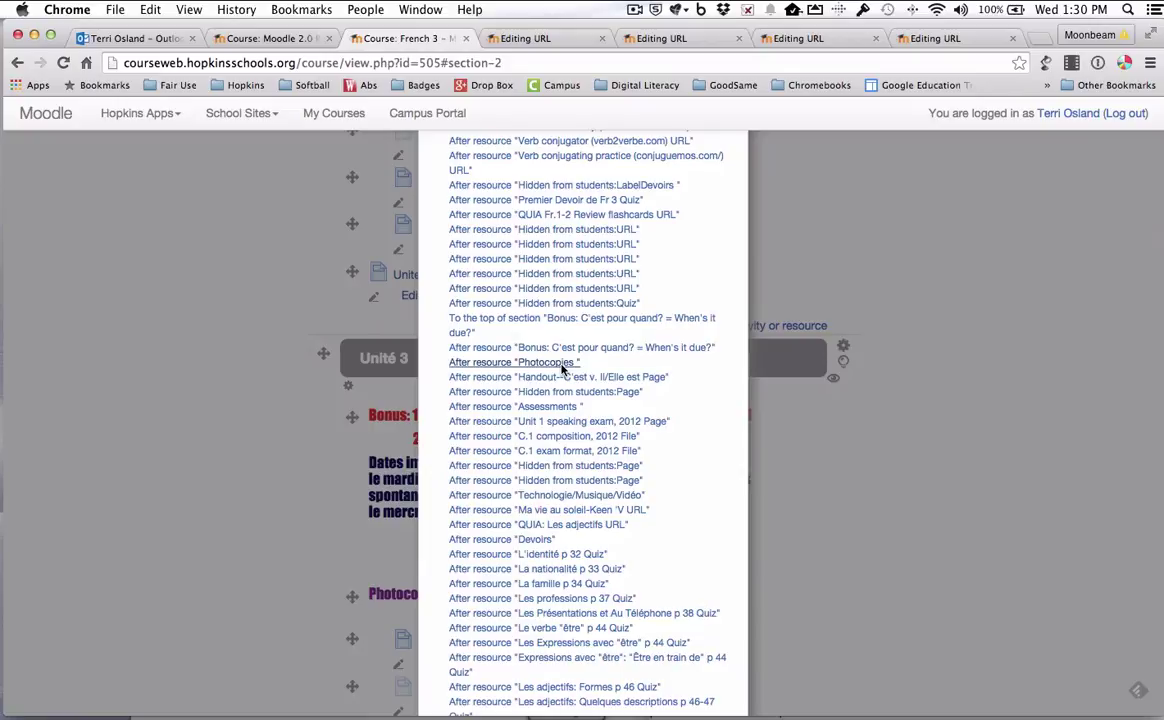
{"action": "scroll", "coordinate": [562, 369], "scroll_direction": "down", "scroll_amount": 6}
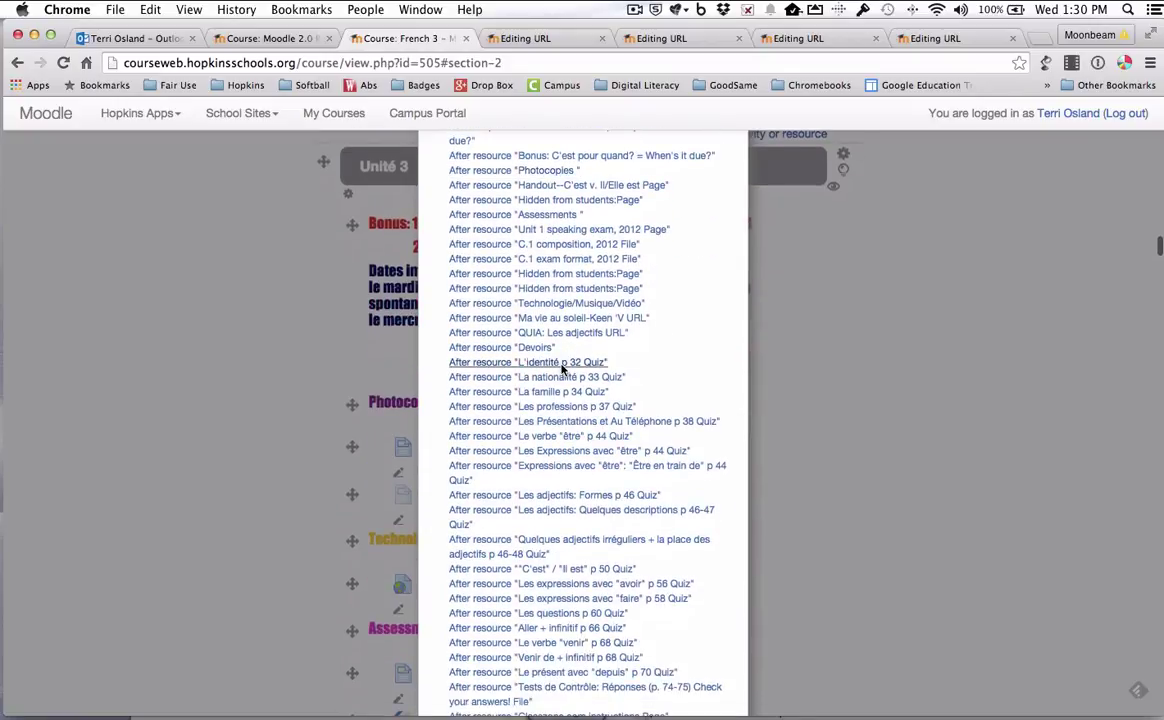
{"action": "scroll", "coordinate": [562, 369], "scroll_direction": "down", "scroll_amount": 4}
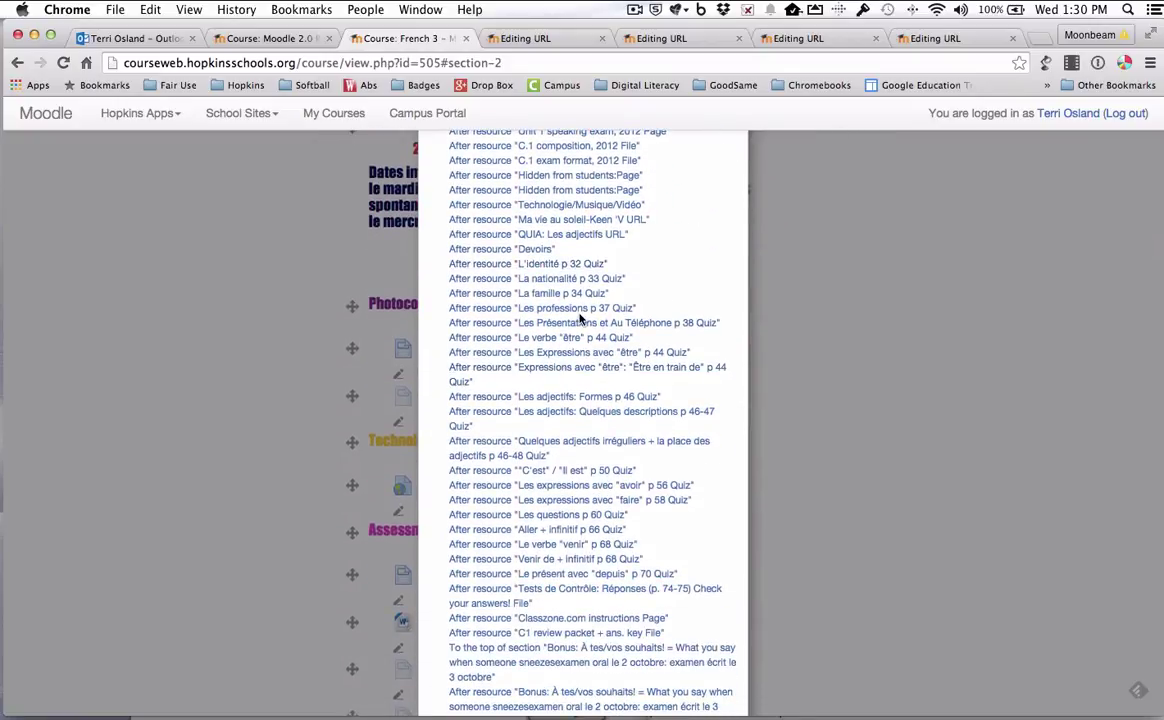
{"action": "scroll", "coordinate": [580, 318], "scroll_direction": "down", "scroll_amount": 6}
{"action": "scroll", "coordinate": [580, 318], "scroll_direction": "down", "scroll_amount": 10}
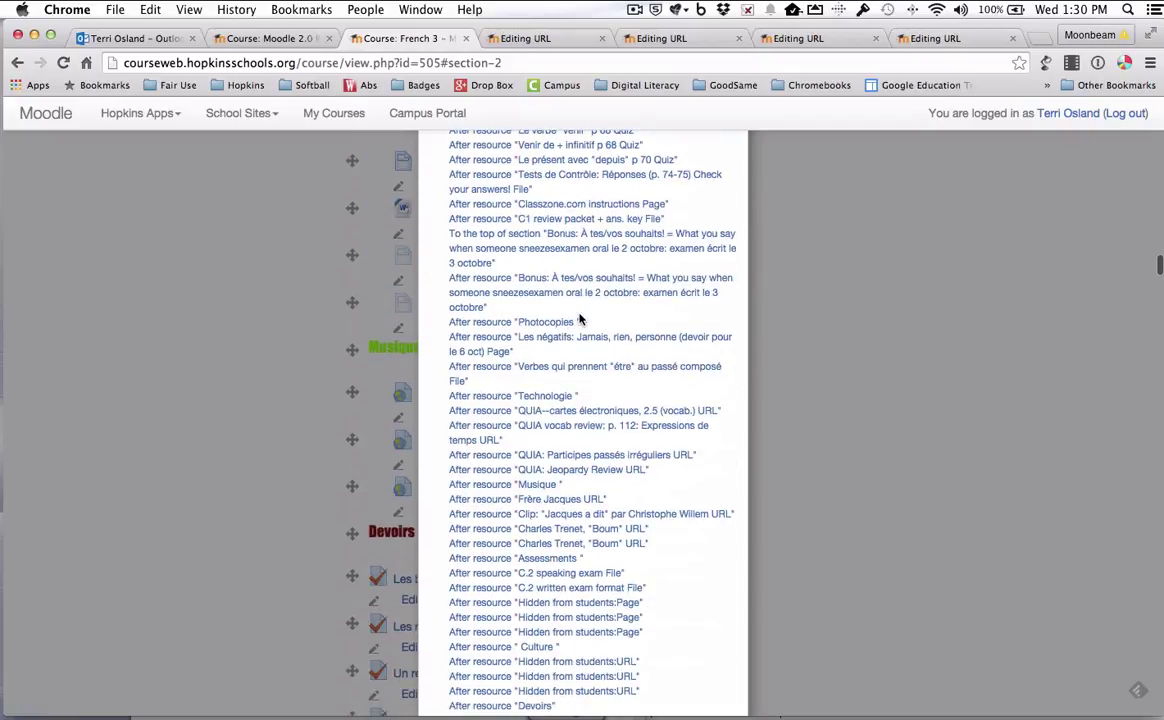
{"action": "scroll", "coordinate": [580, 318], "scroll_direction": "down", "scroll_amount": 5}
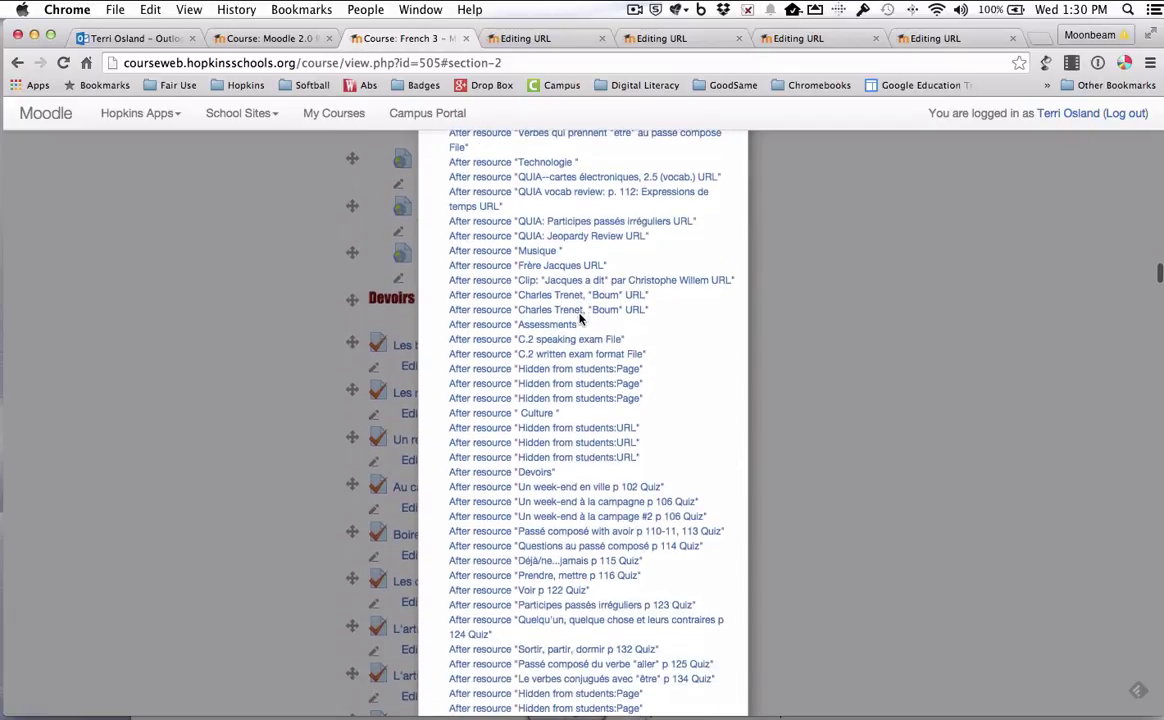
{"action": "scroll", "coordinate": [580, 318], "scroll_direction": "up", "scroll_amount": 1}
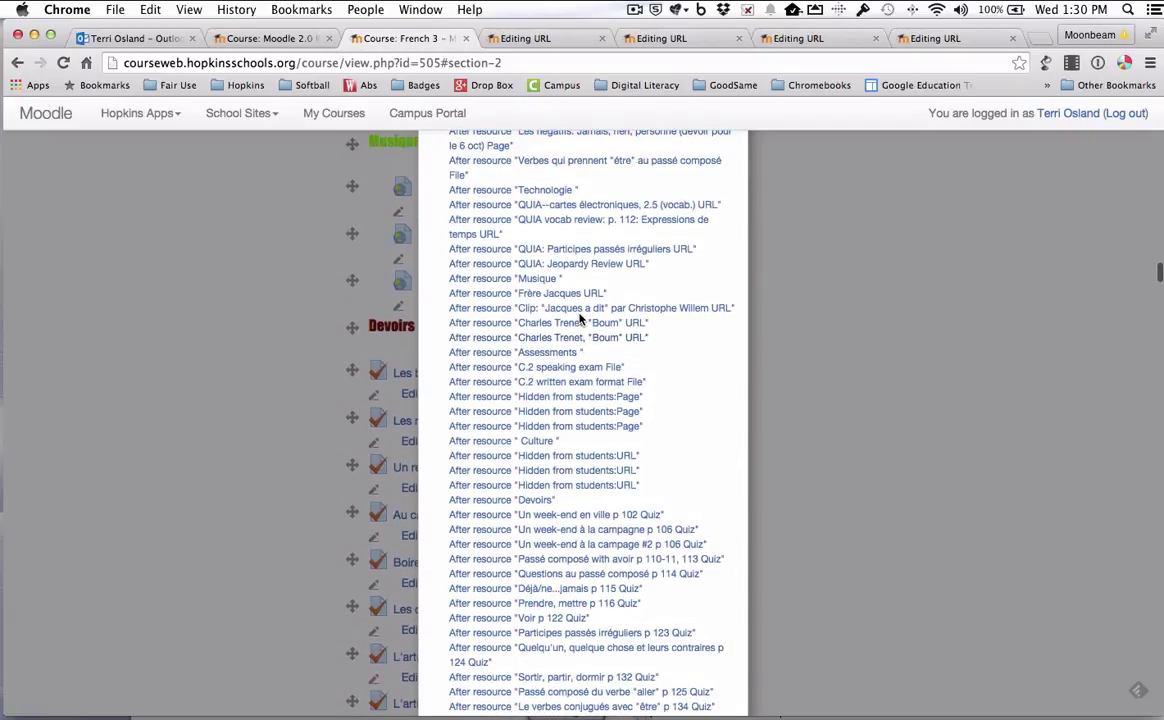
{"action": "left_click", "coordinate": [535, 279]}
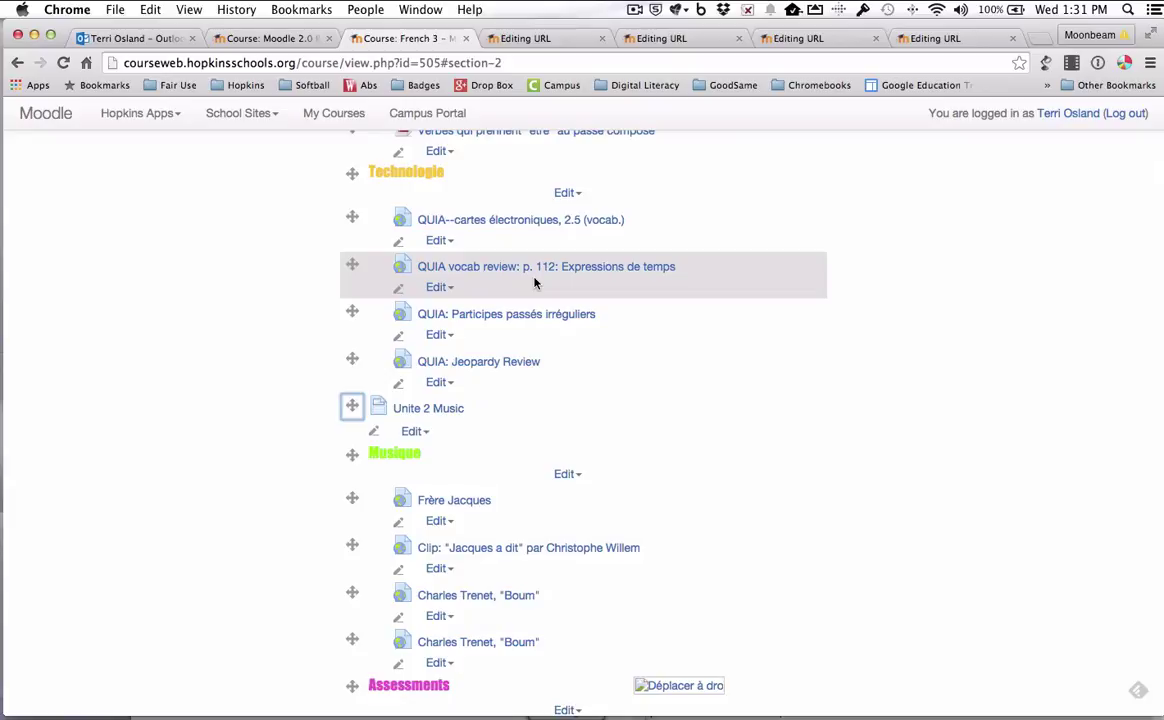
Reposition the Unite 2 Music page directly below the Musique label, above the Frère Jacques link.
{"action": "scroll", "coordinate": [535, 283], "scroll_direction": "down", "scroll_amount": 3}
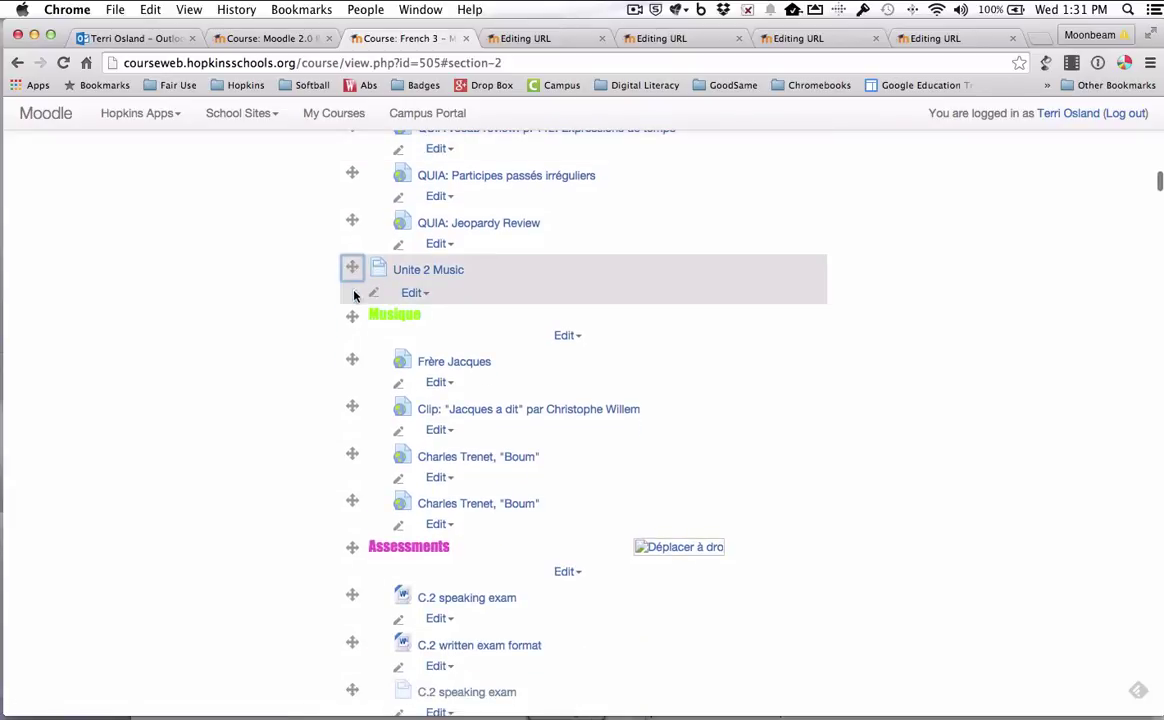
{"action": "left_click_drag", "start_coordinate": [352, 267], "coordinate": [355, 345]}
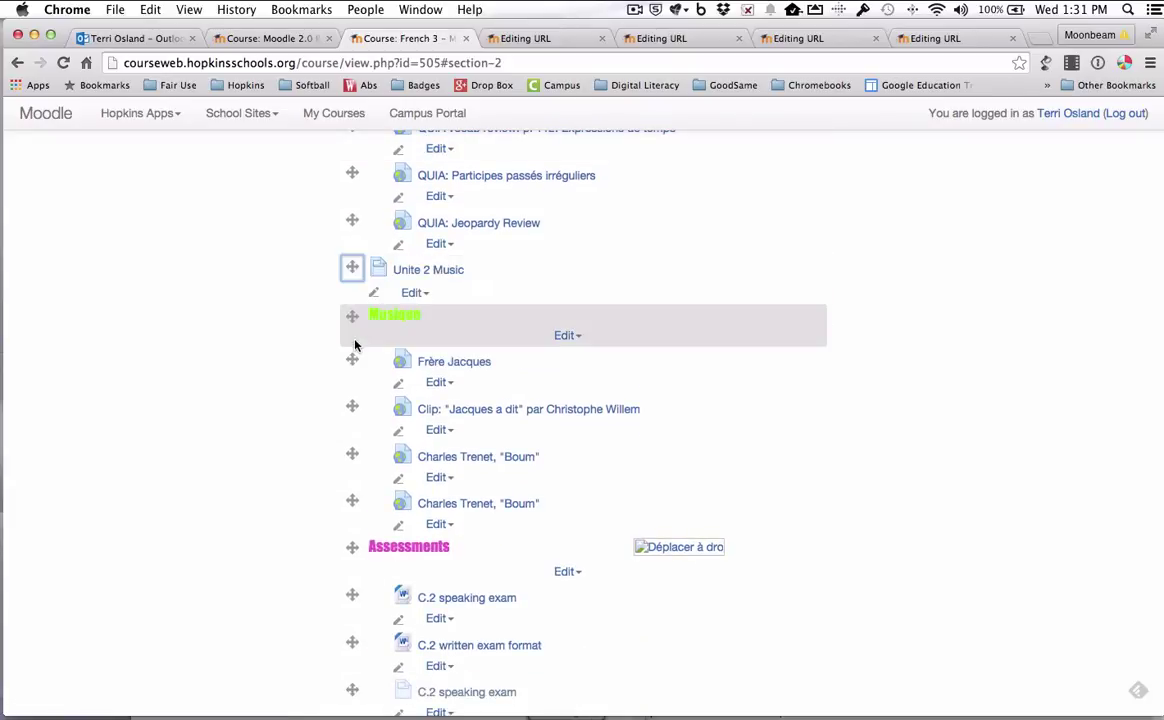
{"action": "left_click_drag", "start_coordinate": [346, 265], "coordinate": [351, 356]}
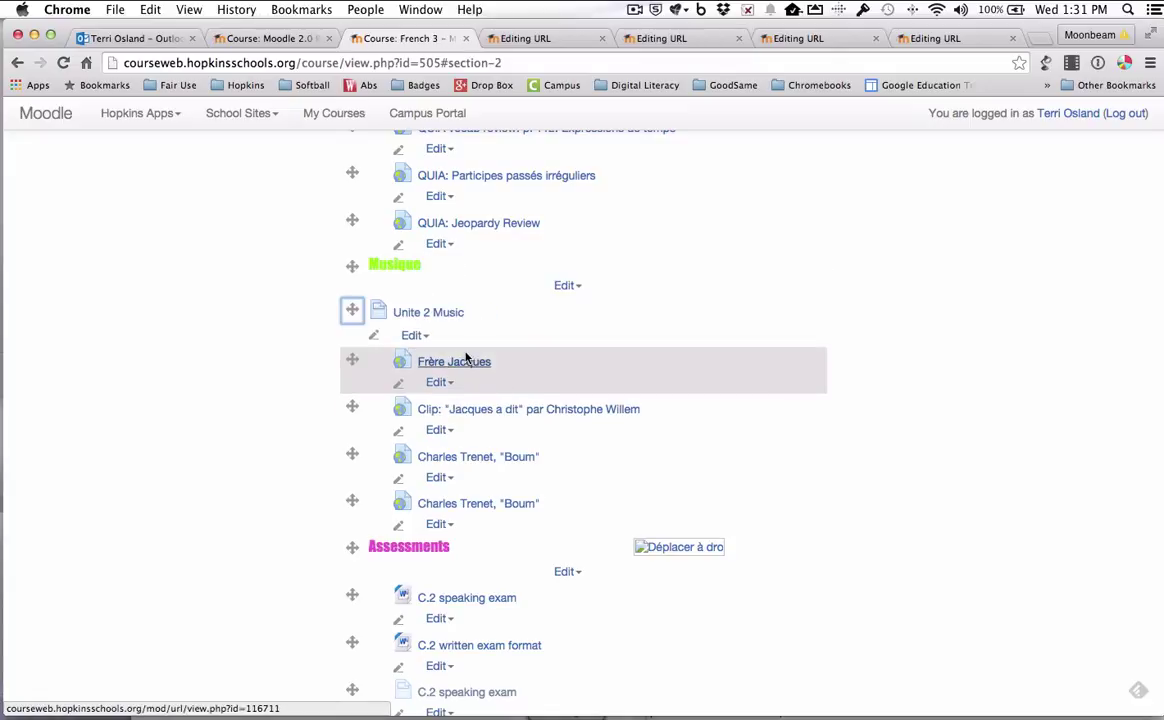
Open the Unite 2 Music page from the course to view its content.
{"action": "left_click", "coordinate": [440, 384]}
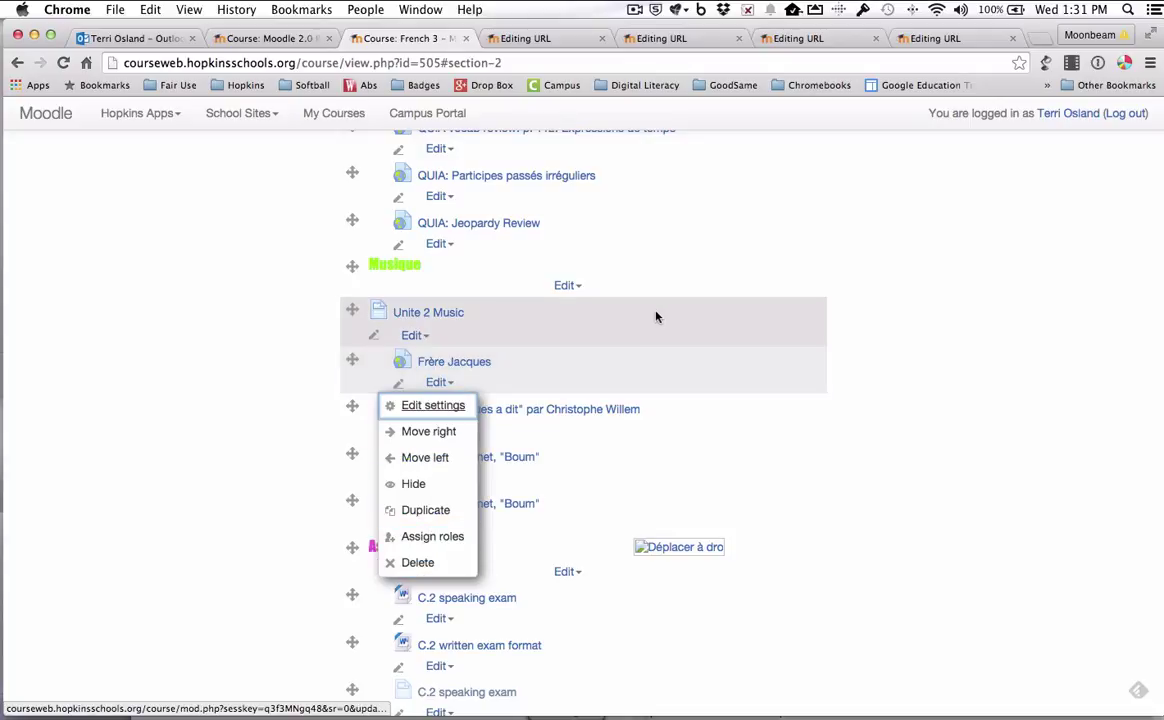
{"action": "key", "text": "Escape"}
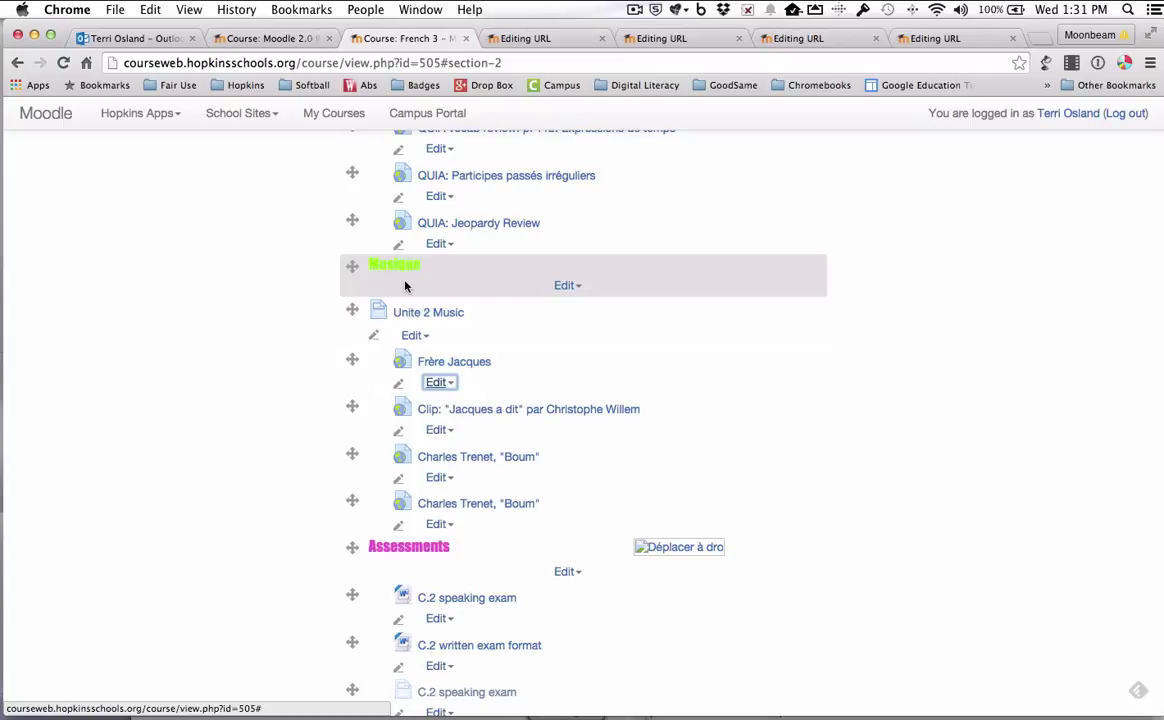
{"action": "left_click", "coordinate": [446, 314]}
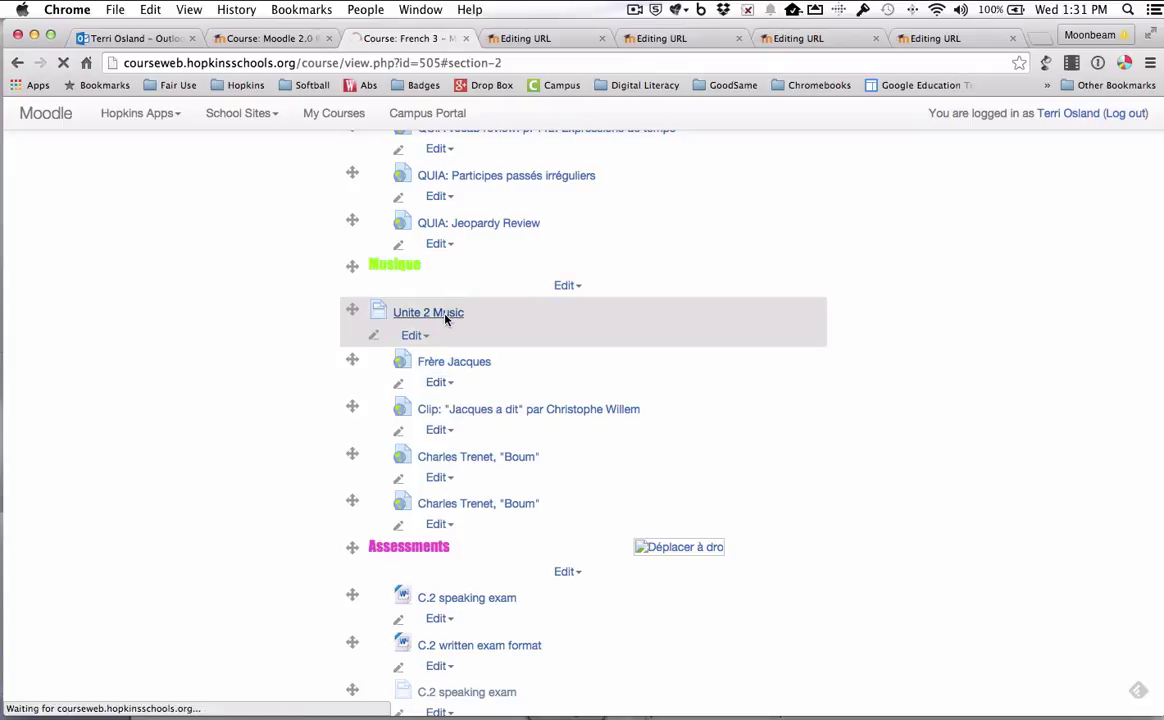